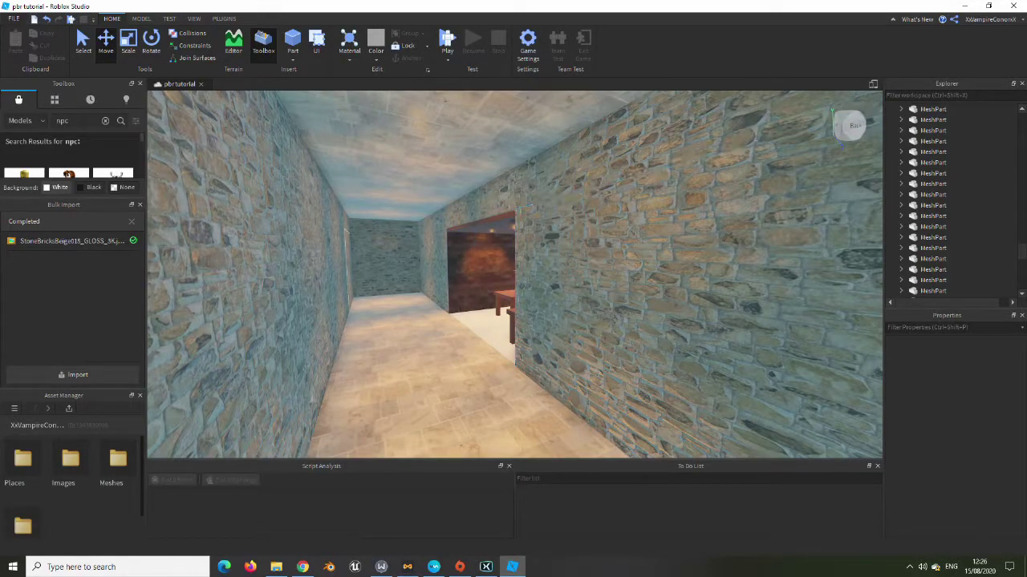
Fly the camera forward down the stone corridor and turn toward the brick room
{"action": "scroll", "coordinate": [514, 275], "scroll_direction": "up", "scroll_amount": 2}
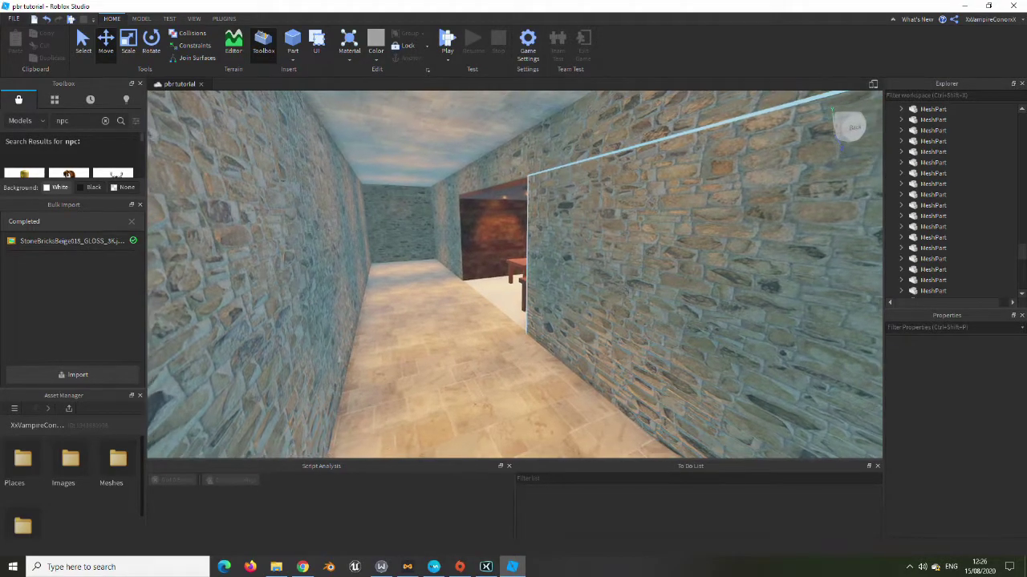
{"action": "scroll", "coordinate": [514, 275], "scroll_direction": "up", "scroll_amount": 1}
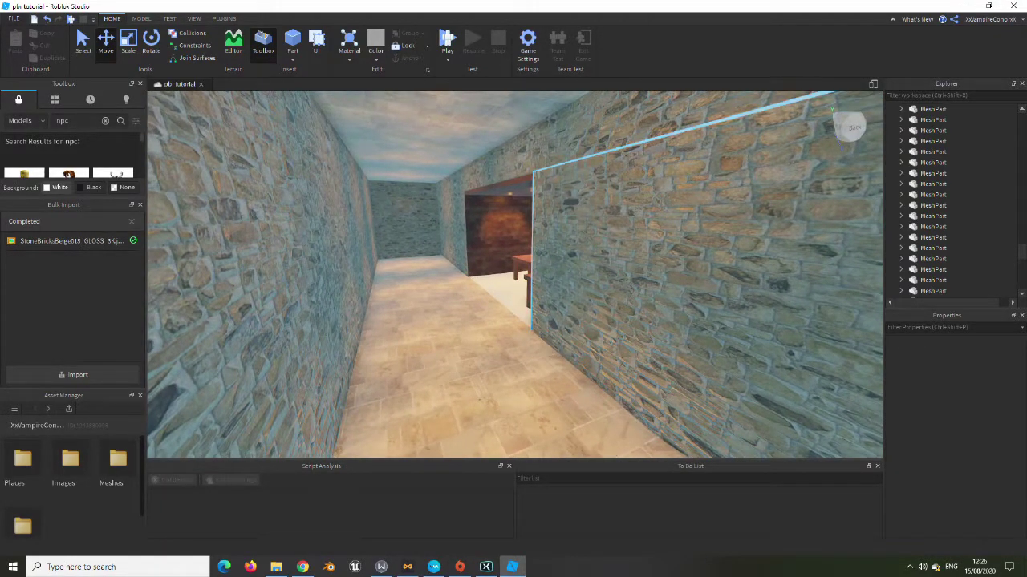
{"action": "scroll", "coordinate": [514, 275], "scroll_direction": "up", "scroll_amount": 1}
{"action": "scroll", "coordinate": [514, 275], "scroll_direction": "up", "scroll_amount": 1}
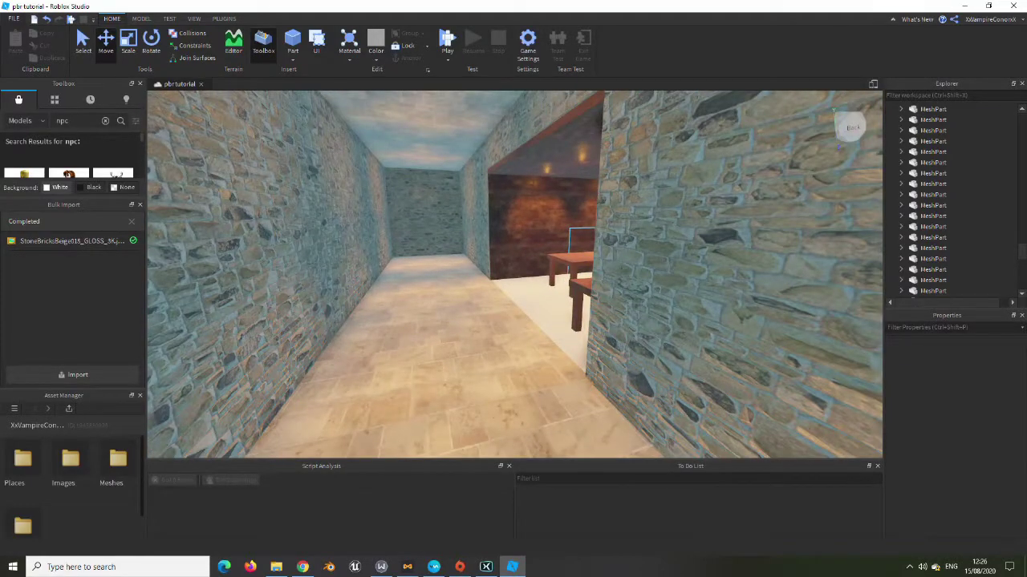
{"action": "right_click_drag", "start_coordinate": [514, 275], "coordinate": [561, 275]}
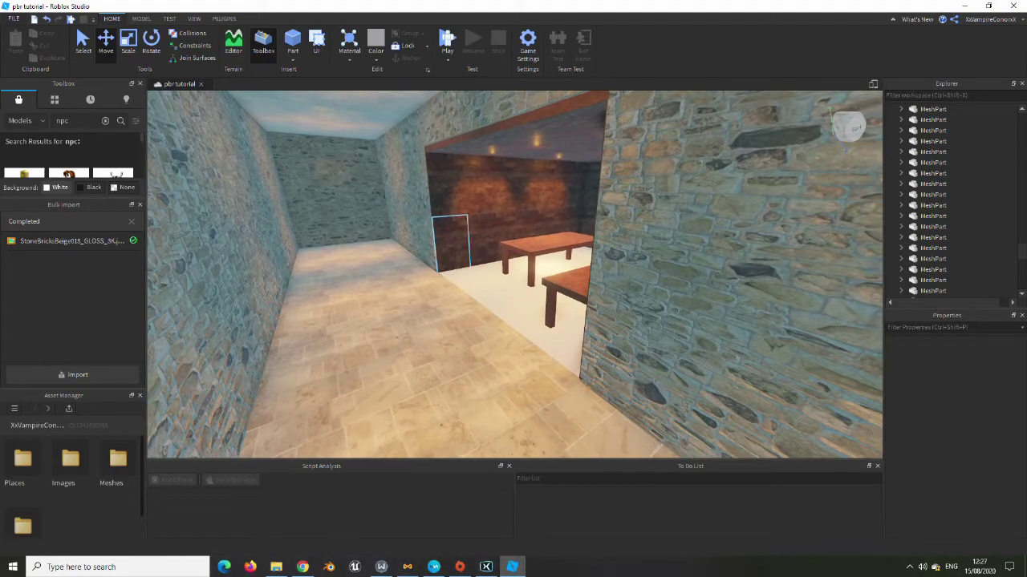
Pull back to look along the corridor, then bring up textures.com in Chrome
{"action": "right_click_drag", "start_coordinate": [515, 275], "coordinate": [481, 275]}
{"action": "scroll", "coordinate": [514, 275], "scroll_direction": "down", "scroll_amount": 2}
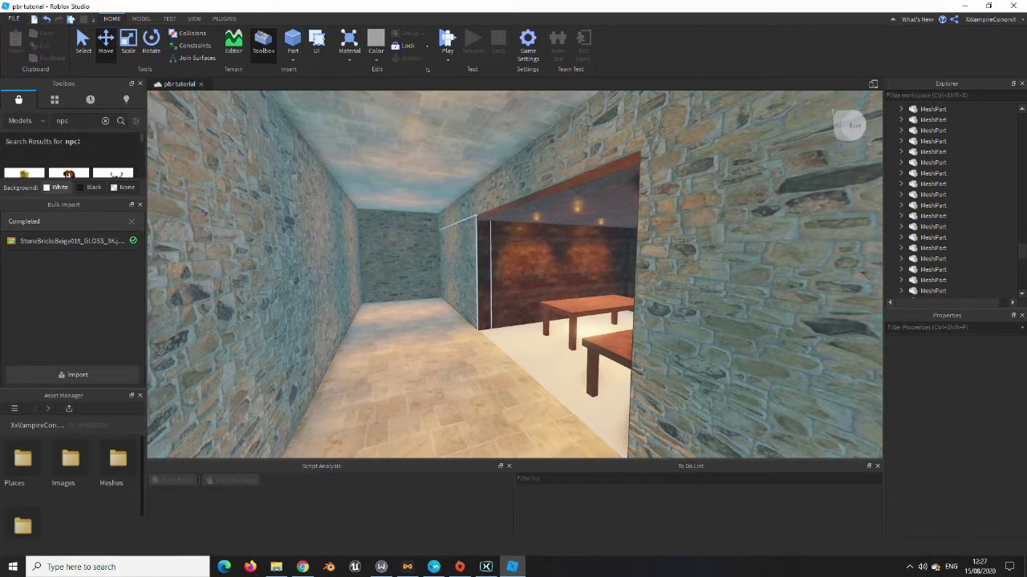
{"action": "right_click_drag", "start_coordinate": [514, 275], "coordinate": [502, 275]}
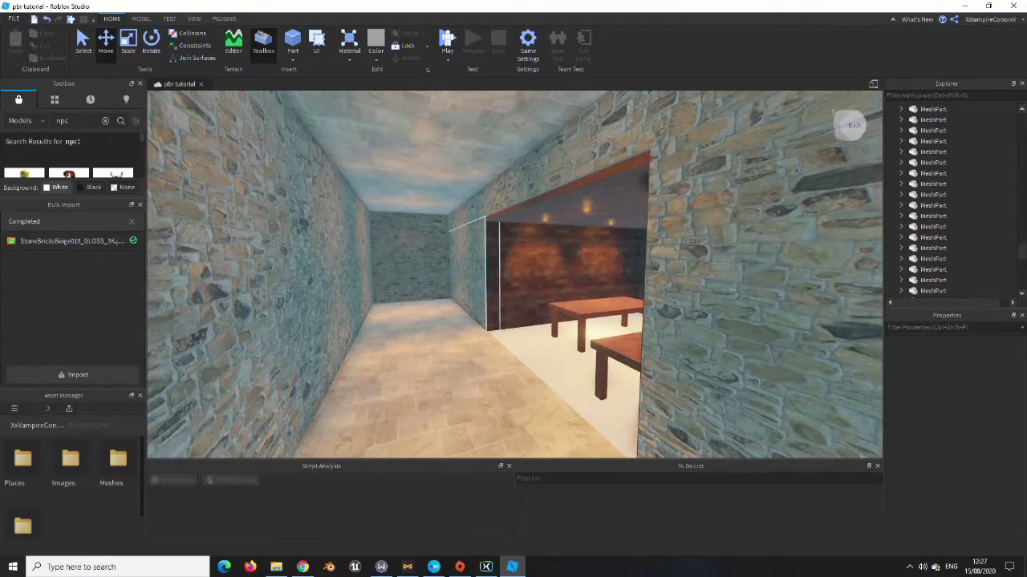
{"action": "scroll", "coordinate": [562, 273], "scroll_direction": "up", "scroll_amount": 3}
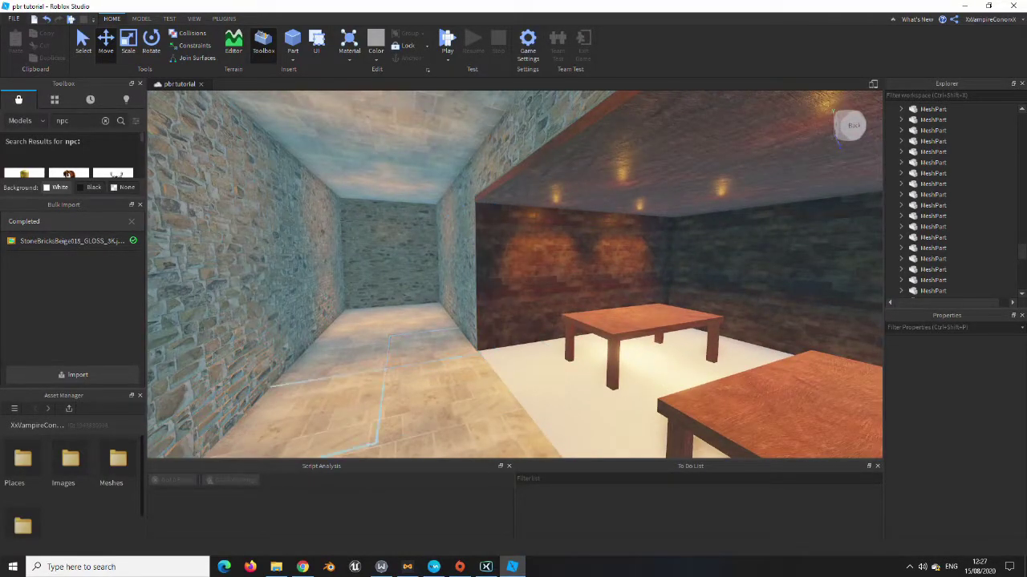
{"action": "left_click", "coordinate": [303, 567]}
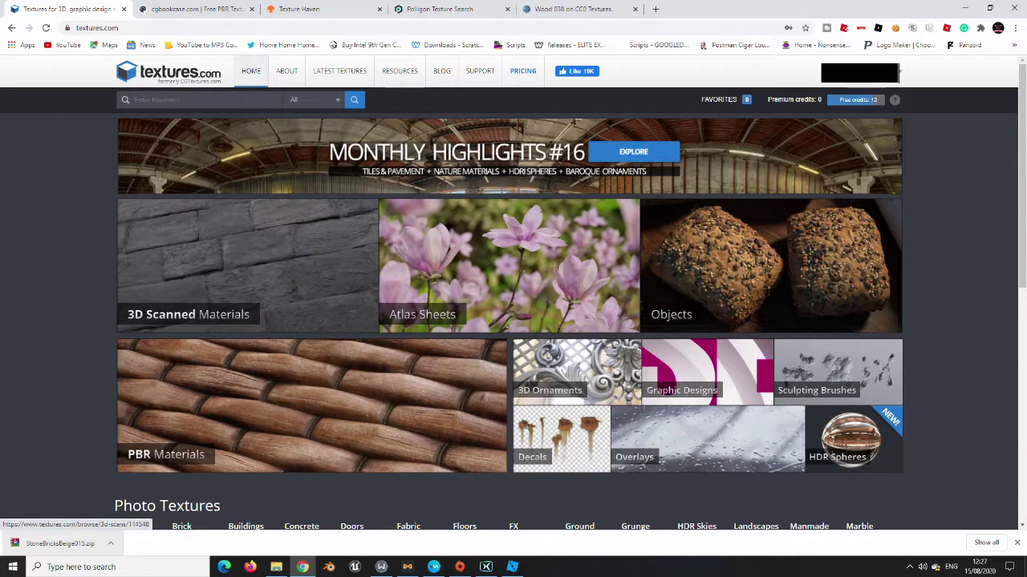
Open the 3D Scanned Materials collection and scroll down through its catalogue
{"action": "scroll", "coordinate": [241, 241], "scroll_direction": "down", "scroll_amount": 2}
{"action": "left_click", "coordinate": [247, 158]}
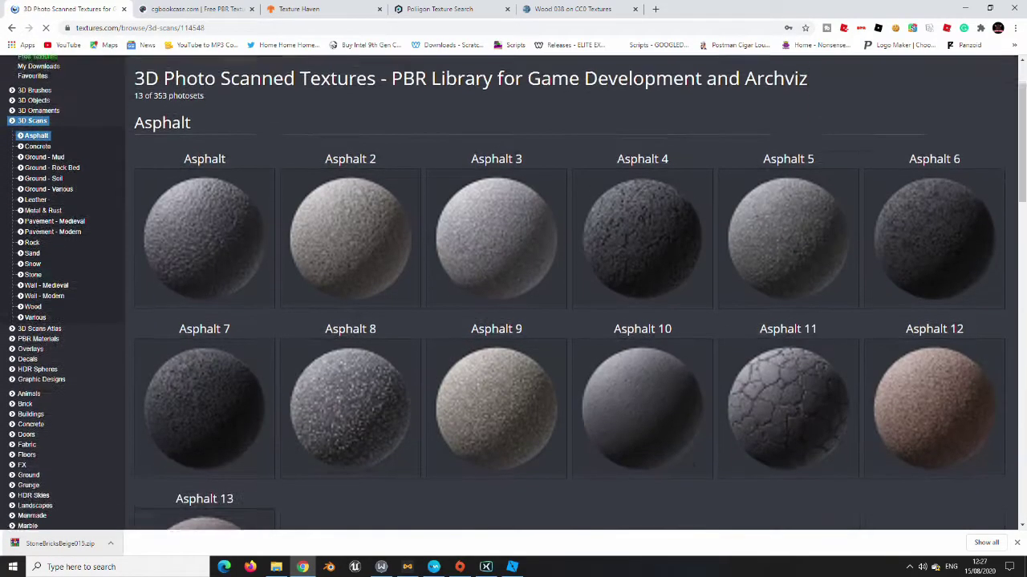
{"action": "scroll", "coordinate": [642, 120], "scroll_direction": "down", "scroll_amount": 4}
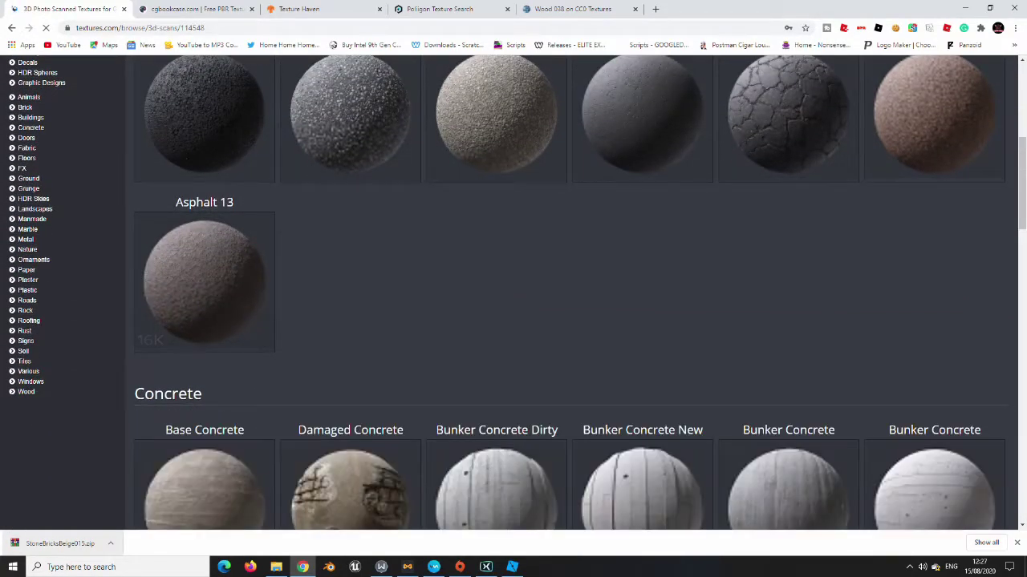
{"action": "scroll", "coordinate": [641, 241], "scroll_direction": "down", "scroll_amount": 3}
{"action": "scroll", "coordinate": [642, 361], "scroll_direction": "down", "scroll_amount": 3}
{"action": "scroll", "coordinate": [641, 361], "scroll_direction": "down", "scroll_amount": 1}
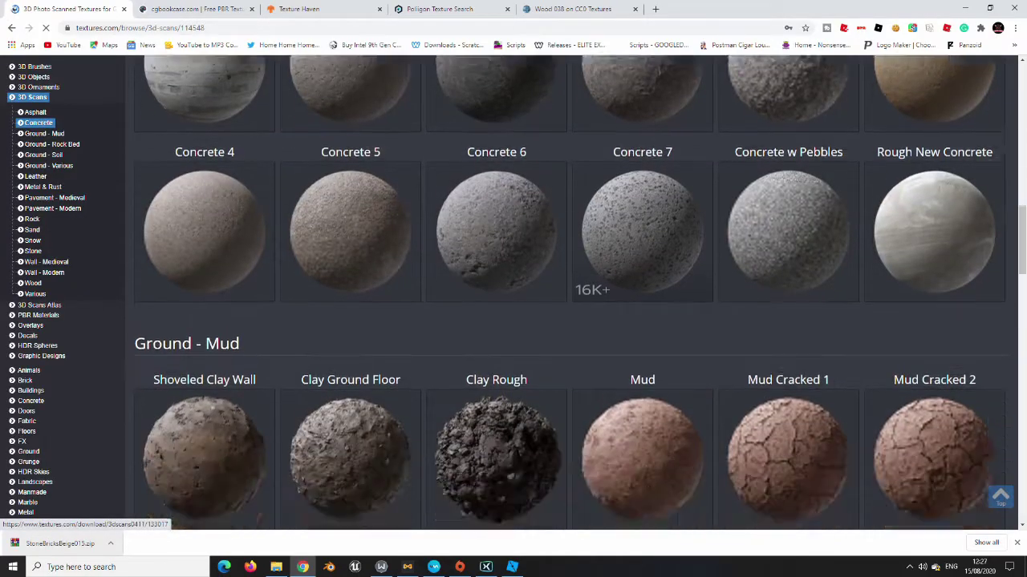
{"action": "scroll", "coordinate": [641, 360], "scroll_direction": "down", "scroll_amount": 3}
{"action": "scroll", "coordinate": [641, 361], "scroll_direction": "down", "scroll_amount": 5}
{"action": "scroll", "coordinate": [642, 321], "scroll_direction": "down", "scroll_amount": 5}
{"action": "scroll", "coordinate": [641, 320], "scroll_direction": "down", "scroll_amount": 5}
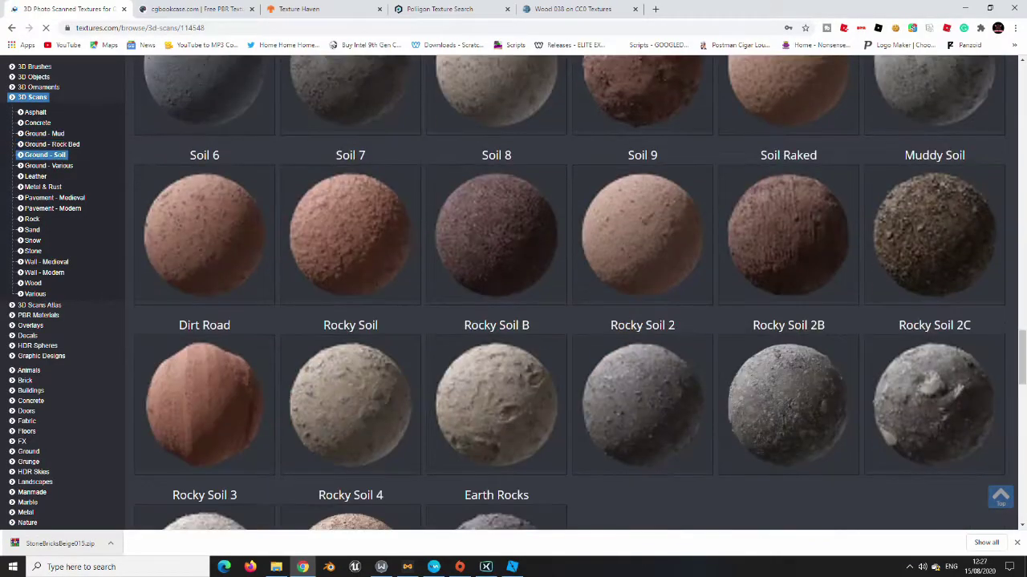
Browse through the Asphalt, Concrete, Ground and Leather scan sections
{"action": "scroll", "coordinate": [641, 273], "scroll_direction": "up", "scroll_amount": 5}
{"action": "scroll", "coordinate": [642, 273], "scroll_direction": "up", "scroll_amount": 6}
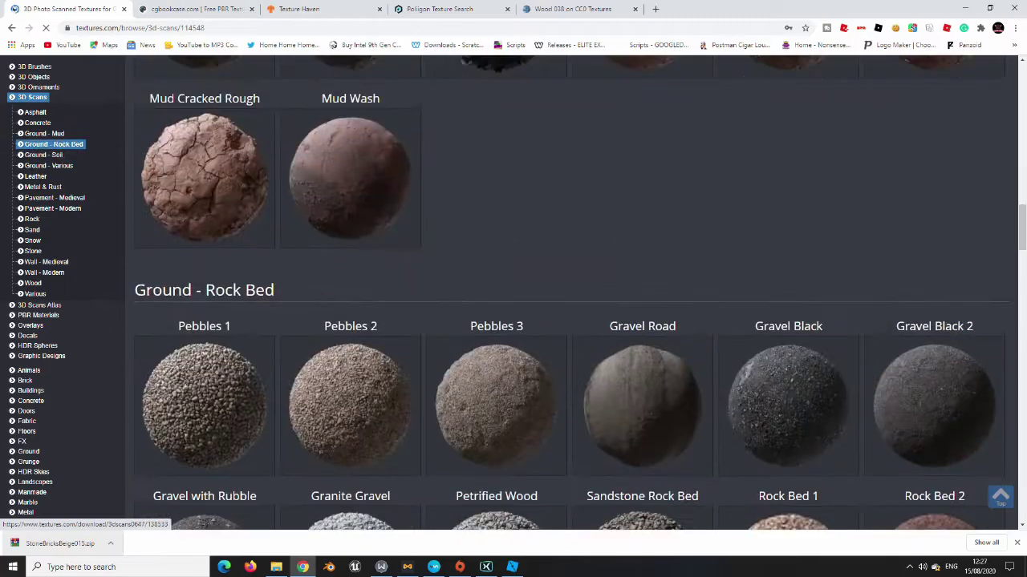
{"action": "scroll", "coordinate": [642, 273], "scroll_direction": "up", "scroll_amount": 6}
{"action": "scroll", "coordinate": [561, 305], "scroll_direction": "up", "scroll_amount": 7}
{"action": "scroll", "coordinate": [561, 304], "scroll_direction": "up", "scroll_amount": 4}
{"action": "scroll", "coordinate": [561, 304], "scroll_direction": "up", "scroll_amount": 1}
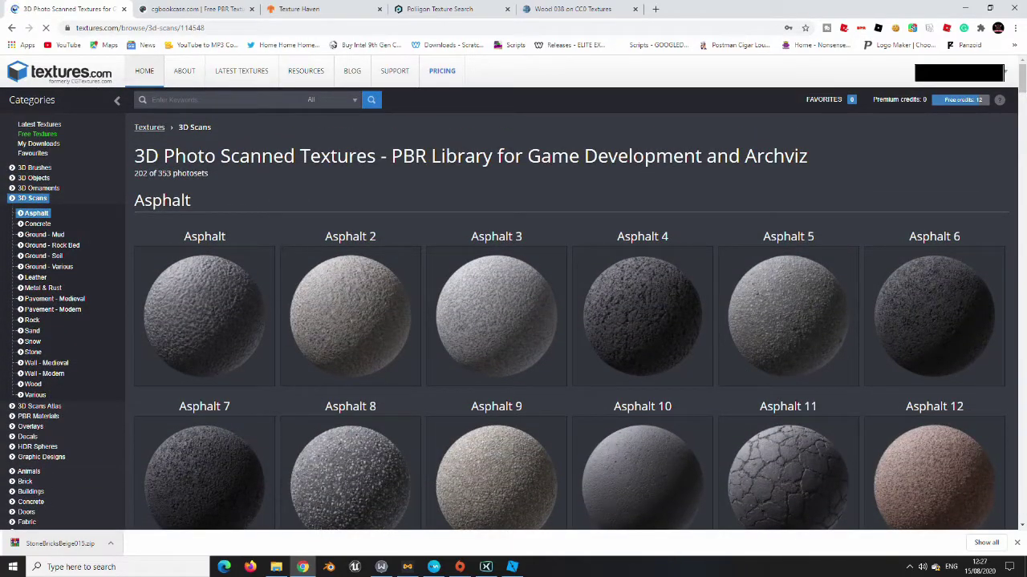
{"action": "scroll", "coordinate": [561, 305], "scroll_direction": "down", "scroll_amount": 5}
{"action": "scroll", "coordinate": [562, 305], "scroll_direction": "down", "scroll_amount": 4}
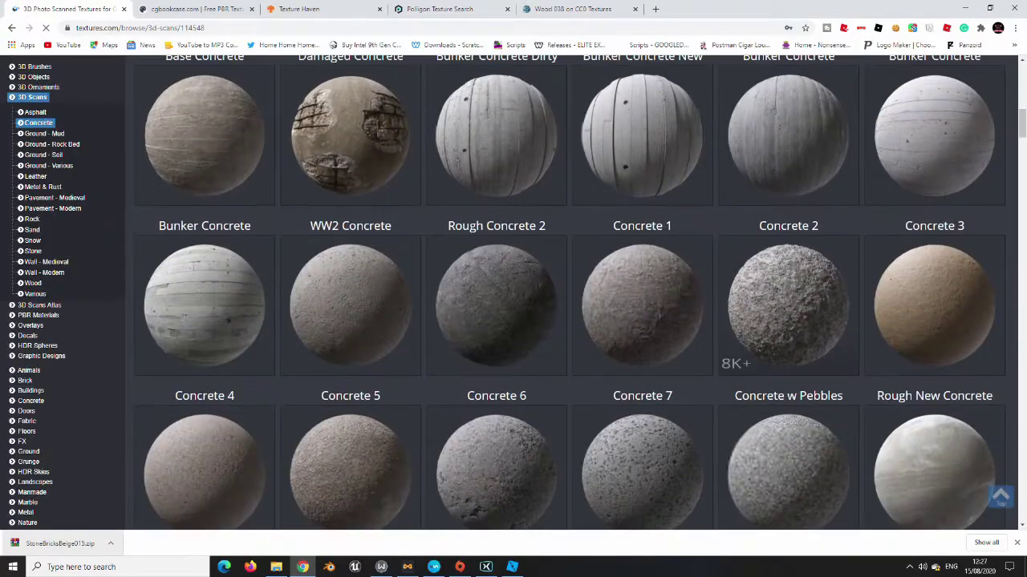
{"action": "scroll", "coordinate": [562, 305], "scroll_direction": "down", "scroll_amount": 4}
{"action": "scroll", "coordinate": [562, 305], "scroll_direction": "down", "scroll_amount": 5}
{"action": "scroll", "coordinate": [562, 305], "scroll_direction": "down", "scroll_amount": 5}
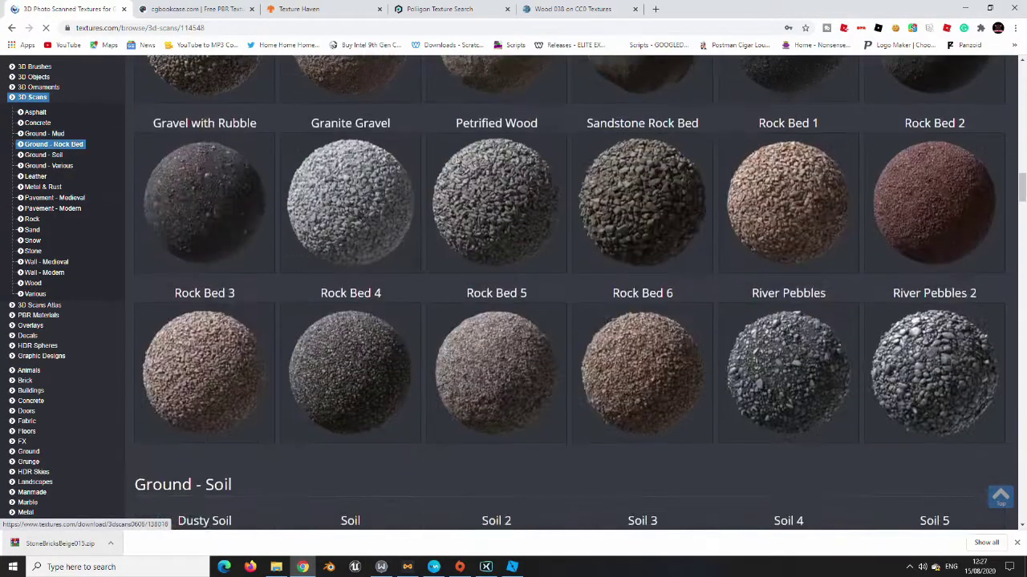
{"action": "scroll", "coordinate": [562, 305], "scroll_direction": "down", "scroll_amount": 4}
{"action": "scroll", "coordinate": [495, 305], "scroll_direction": "down", "scroll_amount": 5}
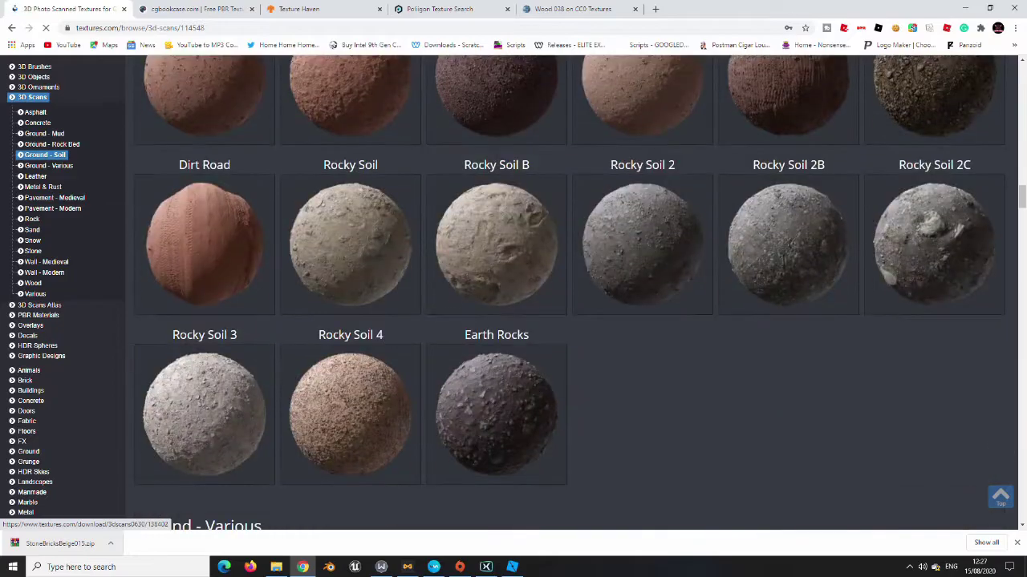
{"action": "scroll", "coordinate": [495, 305], "scroll_direction": "down", "scroll_amount": 2}
{"action": "scroll", "coordinate": [496, 304], "scroll_direction": "down", "scroll_amount": 2}
{"action": "scroll", "coordinate": [495, 305], "scroll_direction": "down", "scroll_amount": 3}
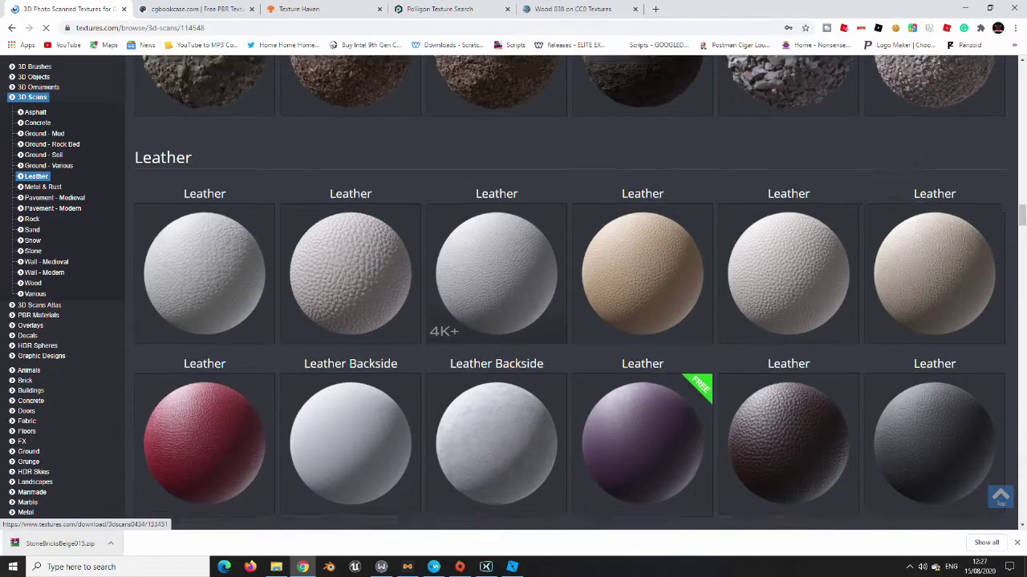
{"action": "scroll", "coordinate": [561, 304], "scroll_direction": "down", "scroll_amount": 5}
{"action": "scroll", "coordinate": [561, 305], "scroll_direction": "down", "scroll_amount": 4}
{"action": "scroll", "coordinate": [562, 305], "scroll_direction": "down", "scroll_amount": 3}
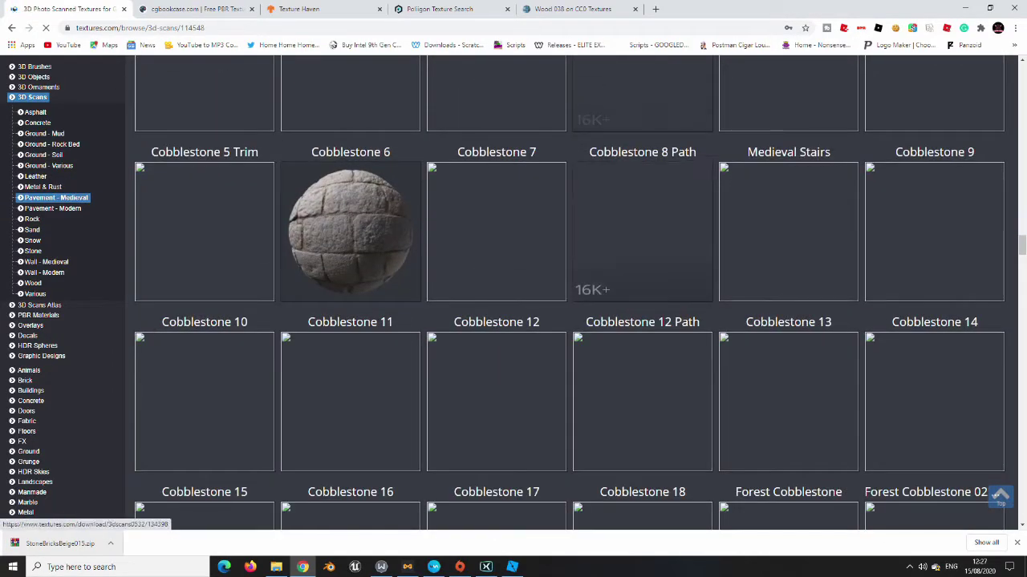
Scroll back up to the Ground - Soil section
{"action": "scroll", "coordinate": [642, 321], "scroll_direction": "up", "scroll_amount": 2}
{"action": "scroll", "coordinate": [642, 321], "scroll_direction": "up", "scroll_amount": 4}
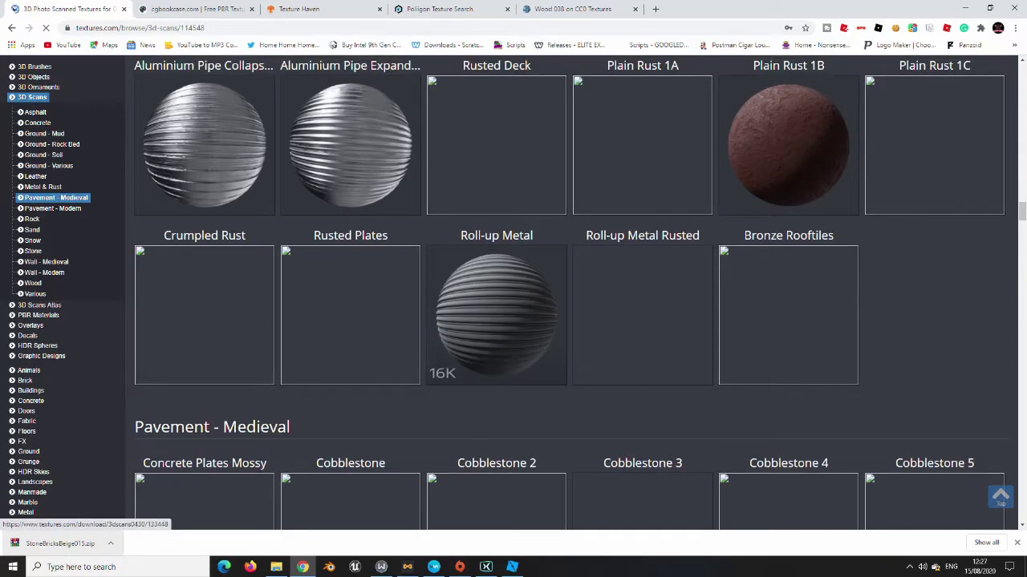
{"action": "scroll", "coordinate": [562, 305], "scroll_direction": "up", "scroll_amount": 5}
{"action": "scroll", "coordinate": [561, 305], "scroll_direction": "up", "scroll_amount": 2}
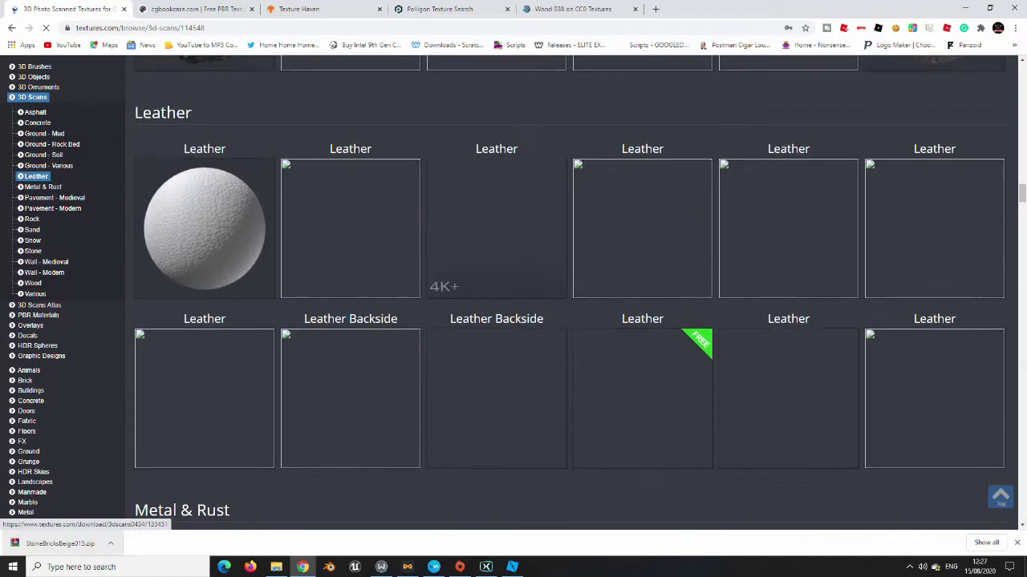
{"action": "scroll", "coordinate": [561, 305], "scroll_direction": "up", "scroll_amount": 4}
{"action": "scroll", "coordinate": [562, 304], "scroll_direction": "up", "scroll_amount": 1}
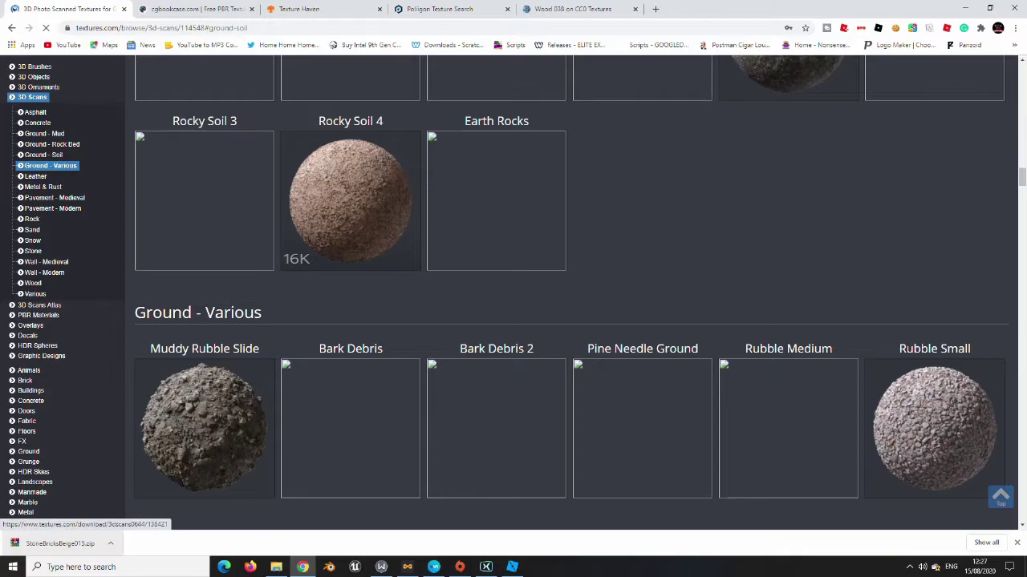
{"action": "scroll", "coordinate": [562, 304], "scroll_direction": "up", "scroll_amount": 6}
{"action": "scroll", "coordinate": [562, 305], "scroll_direction": "up", "scroll_amount": 1}
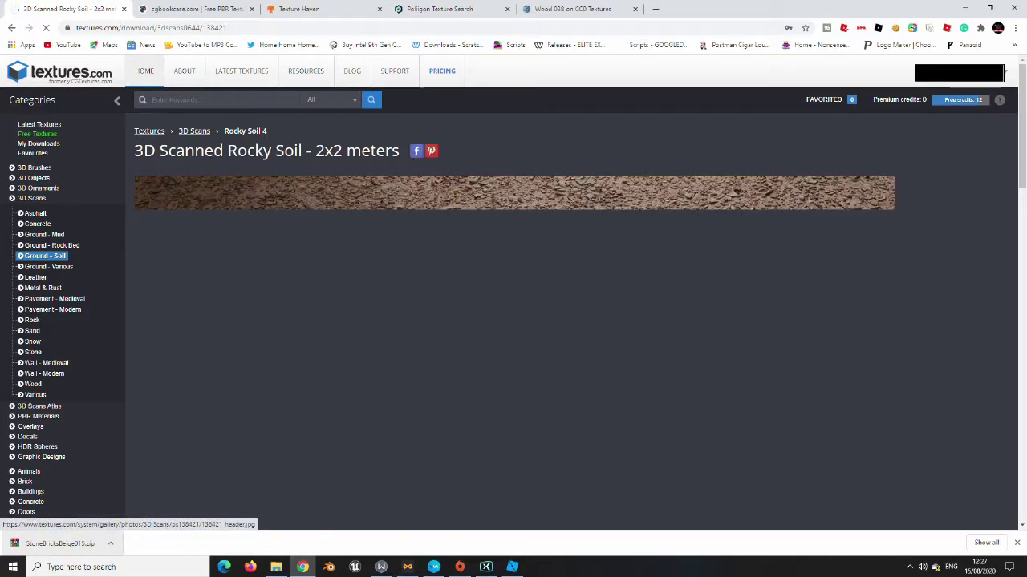
Scroll Rocky Soil 4 down to the Flat Maps albedo, height, normal and roughness download tables
{"action": "scroll", "coordinate": [513, 289], "scroll_direction": "down", "scroll_amount": 1}
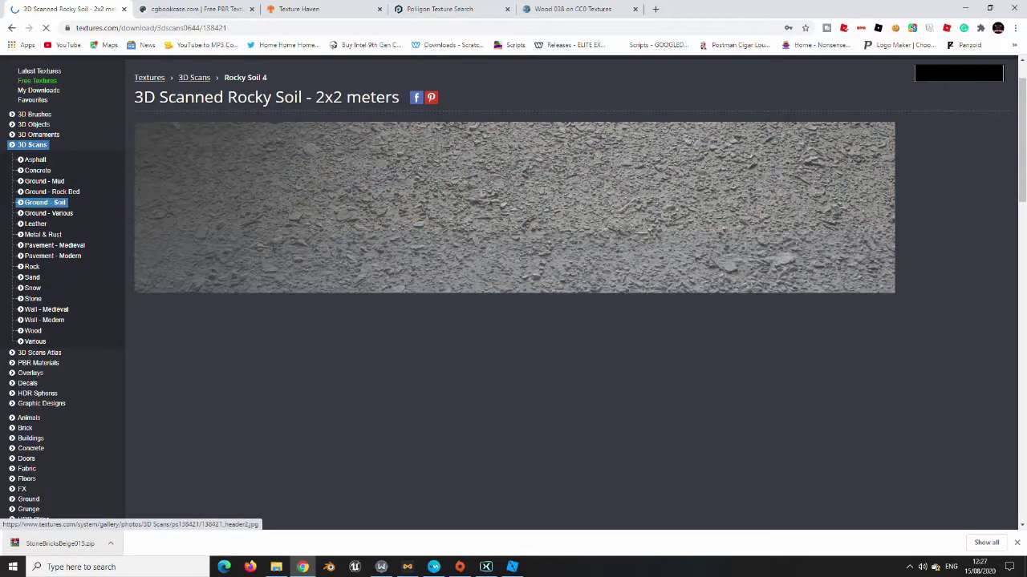
{"action": "scroll", "coordinate": [514, 289], "scroll_direction": "up", "scroll_amount": 1}
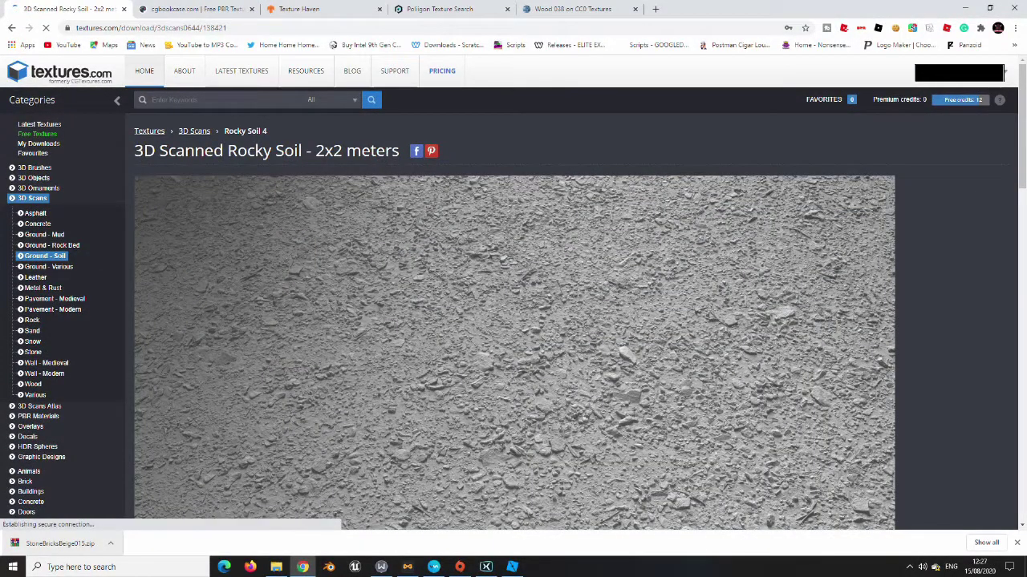
{"action": "scroll", "coordinate": [513, 320], "scroll_direction": "down", "scroll_amount": 4}
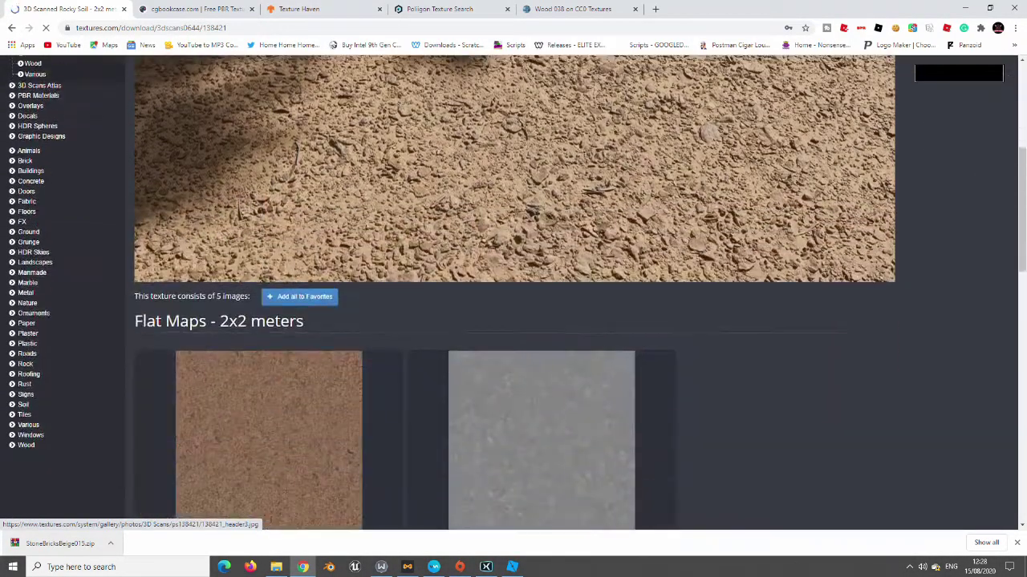
{"action": "scroll", "coordinate": [513, 321], "scroll_direction": "down", "scroll_amount": 3}
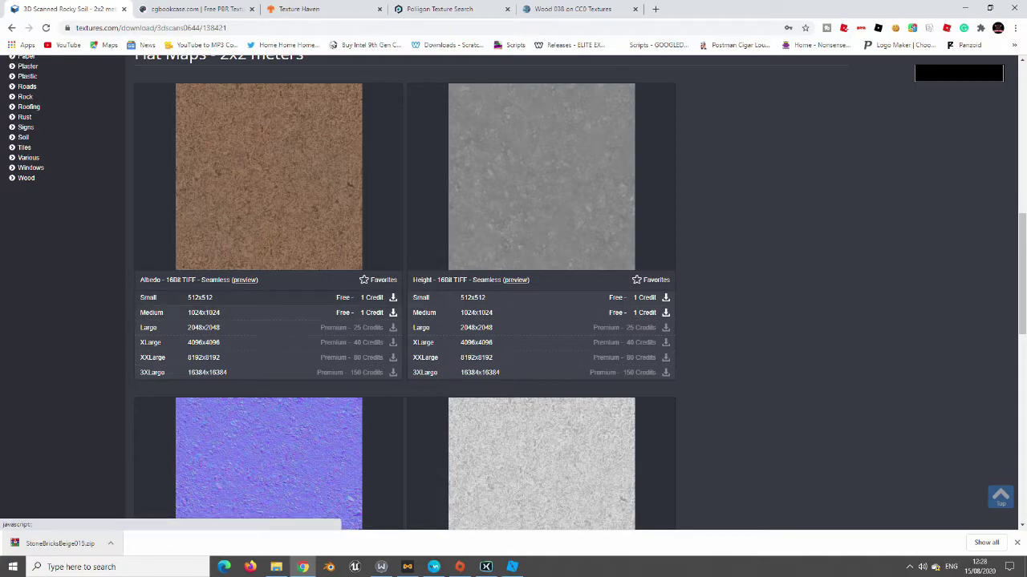
{"action": "scroll", "coordinate": [401, 321], "scroll_direction": "down", "scroll_amount": 2}
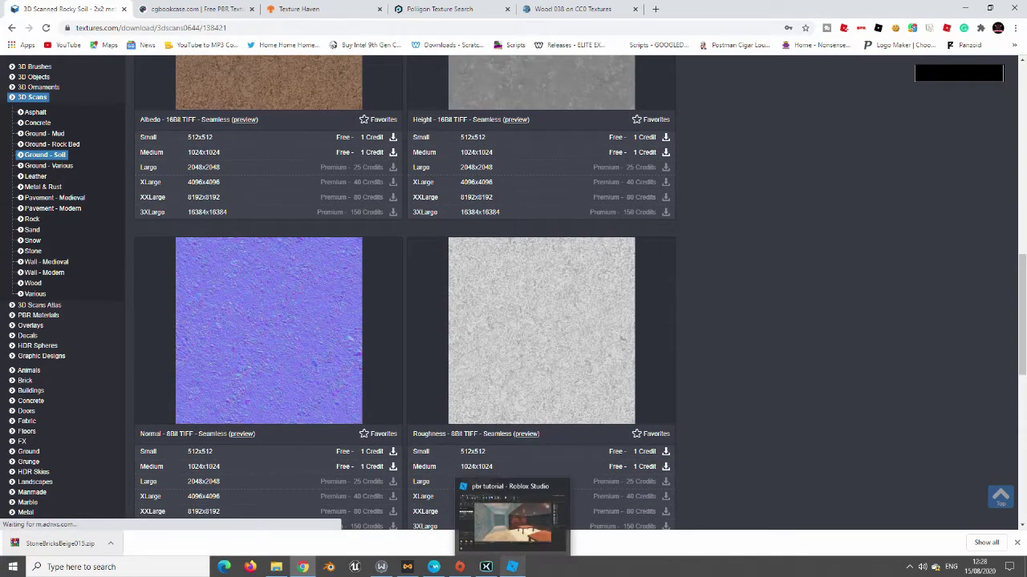
{"action": "left_click", "coordinate": [512, 567]}
{"action": "left_click", "coordinate": [553, 241]}
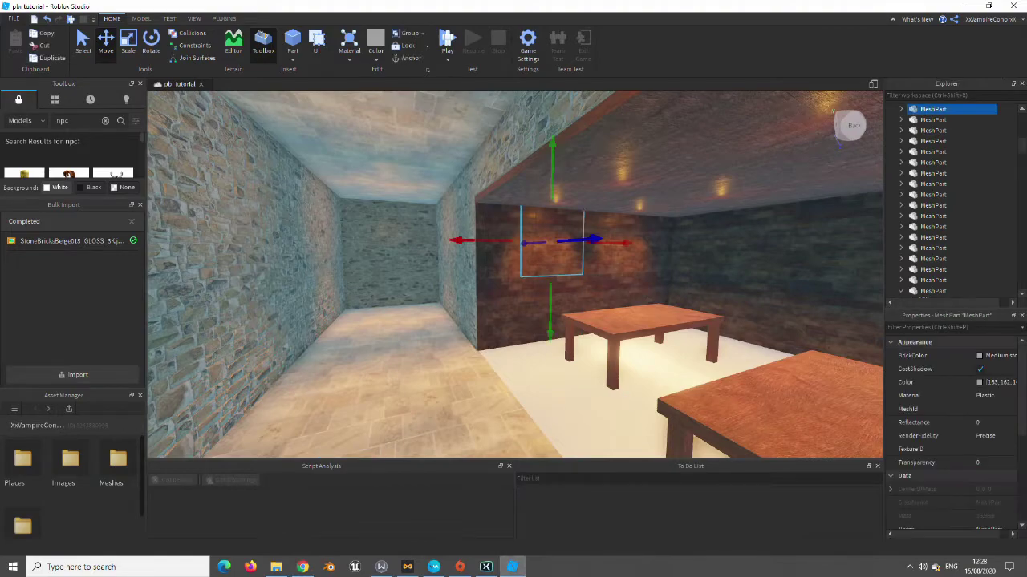
{"action": "scroll", "coordinate": [513, 241], "scroll_direction": "up", "scroll_amount": 3}
{"action": "scroll", "coordinate": [513, 241], "scroll_direction": "up", "scroll_amount": 3}
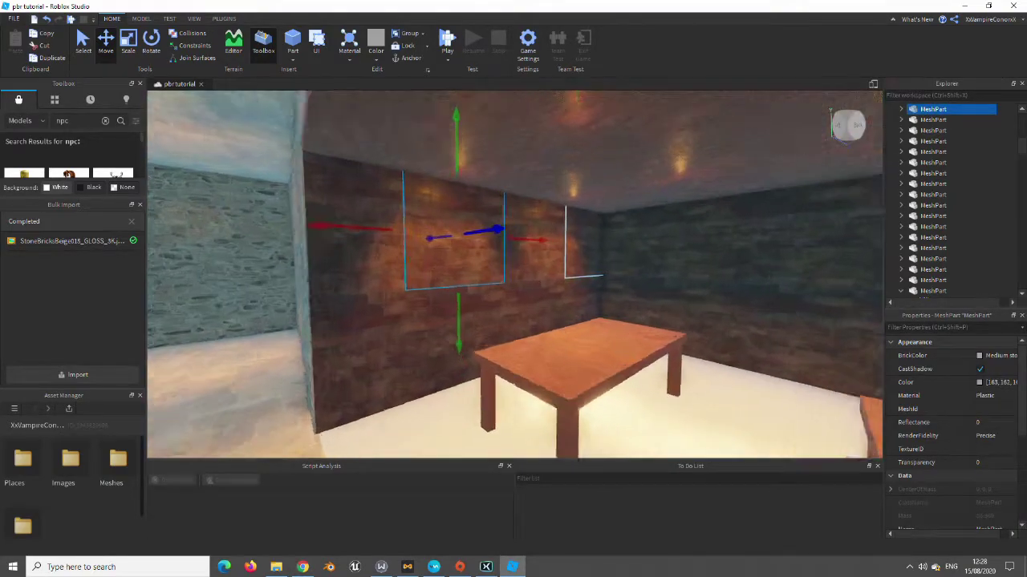
{"action": "scroll", "coordinate": [514, 272], "scroll_direction": "up", "scroll_amount": 3}
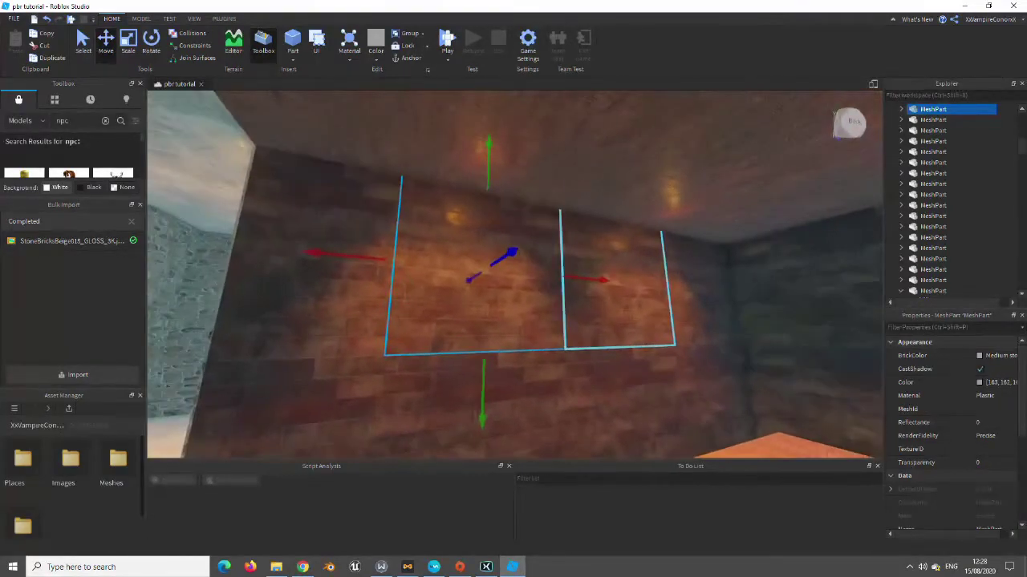
{"action": "scroll", "coordinate": [513, 272], "scroll_direction": "up", "scroll_amount": 3}
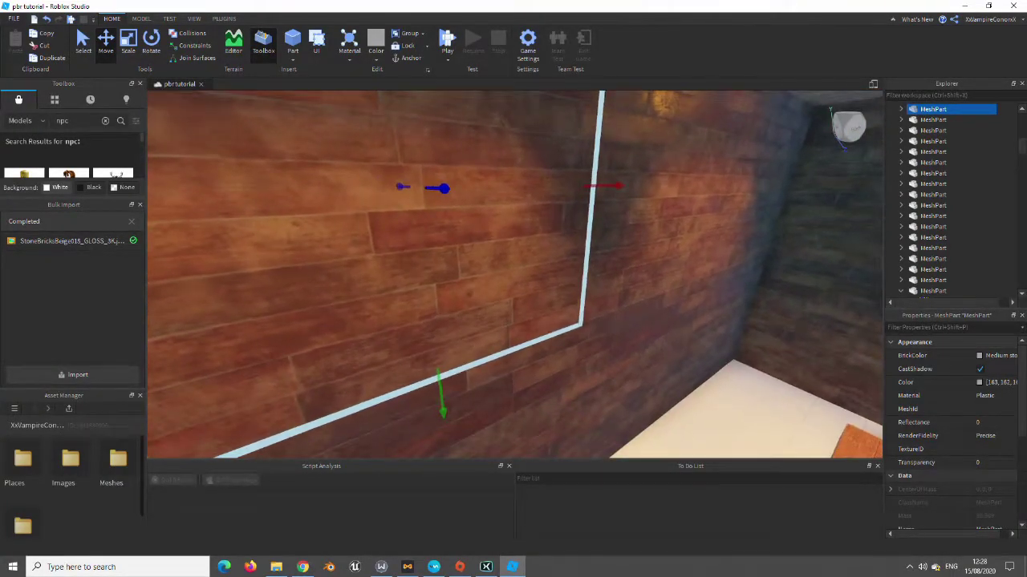
{"action": "scroll", "coordinate": [513, 273], "scroll_direction": "down", "scroll_amount": 5}
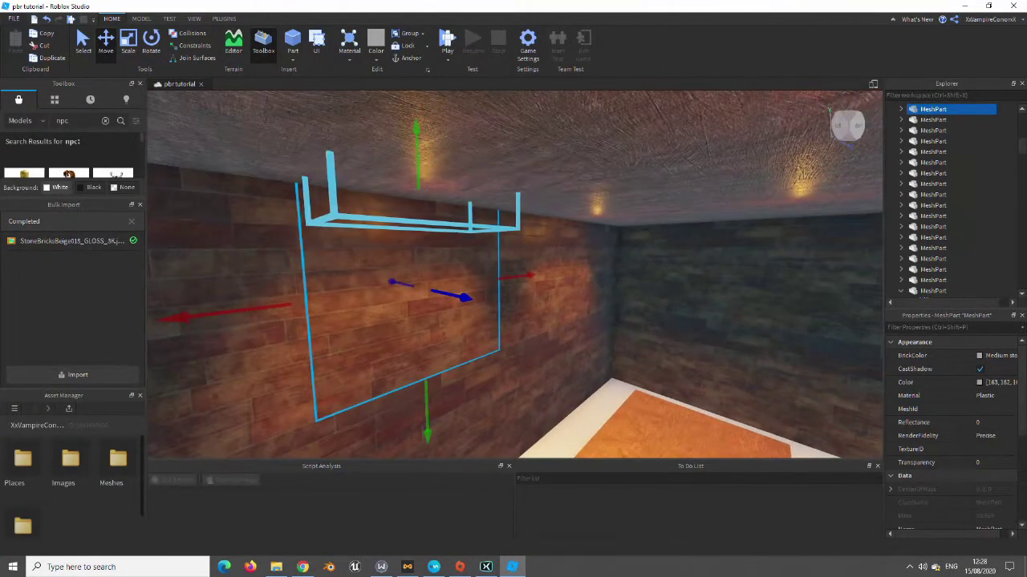
{"action": "scroll", "coordinate": [513, 273], "scroll_direction": "up", "scroll_amount": 2}
{"action": "scroll", "coordinate": [513, 273], "scroll_direction": "up", "scroll_amount": 5}
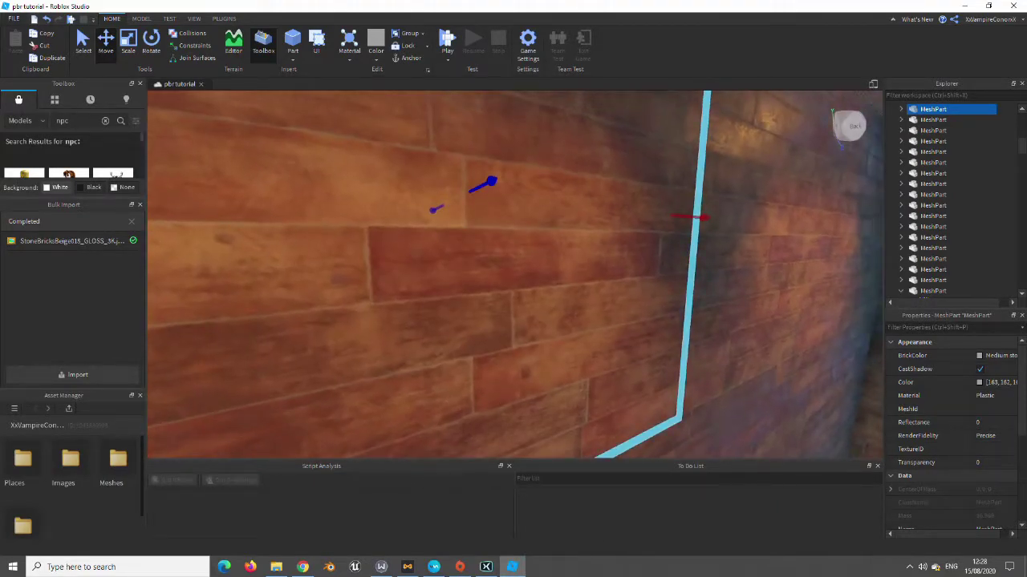
{"action": "scroll", "coordinate": [513, 273], "scroll_direction": "down", "scroll_amount": 5}
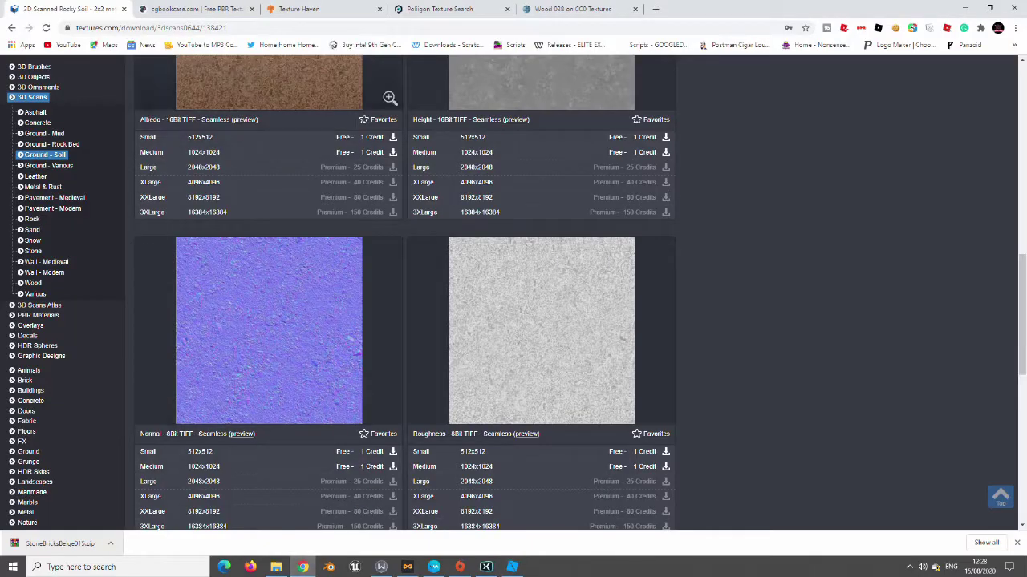
{"action": "left_click", "coordinate": [197, 9]}
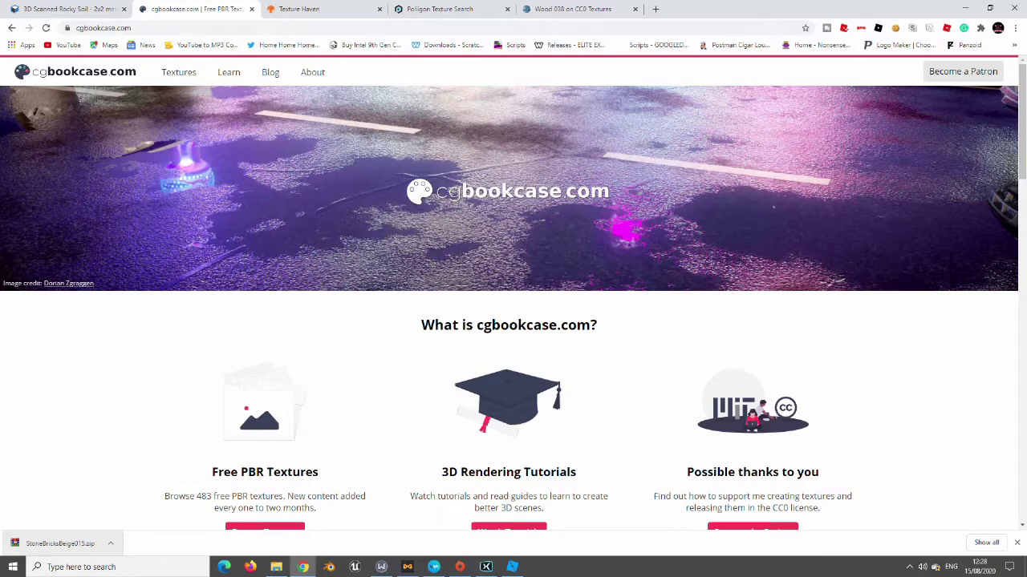
Browse the cgbookcase texture library and filter it to white textures
{"action": "scroll", "coordinate": [513, 288], "scroll_direction": "down", "scroll_amount": 1}
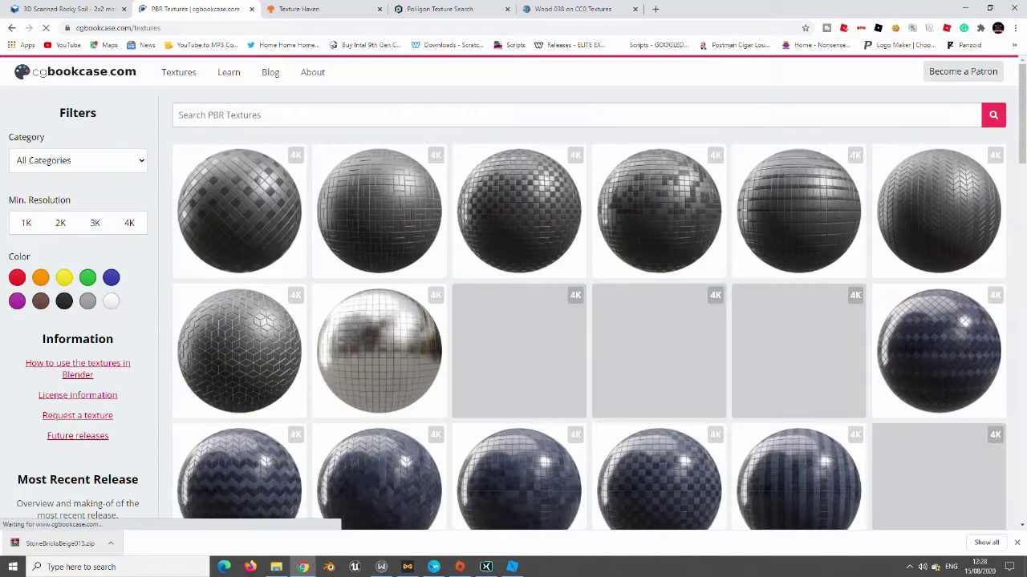
{"action": "scroll", "coordinate": [518, 353], "scroll_direction": "down", "scroll_amount": 1}
{"action": "scroll", "coordinate": [519, 352], "scroll_direction": "down", "scroll_amount": 3}
{"action": "scroll", "coordinate": [519, 353], "scroll_direction": "up", "scroll_amount": 4}
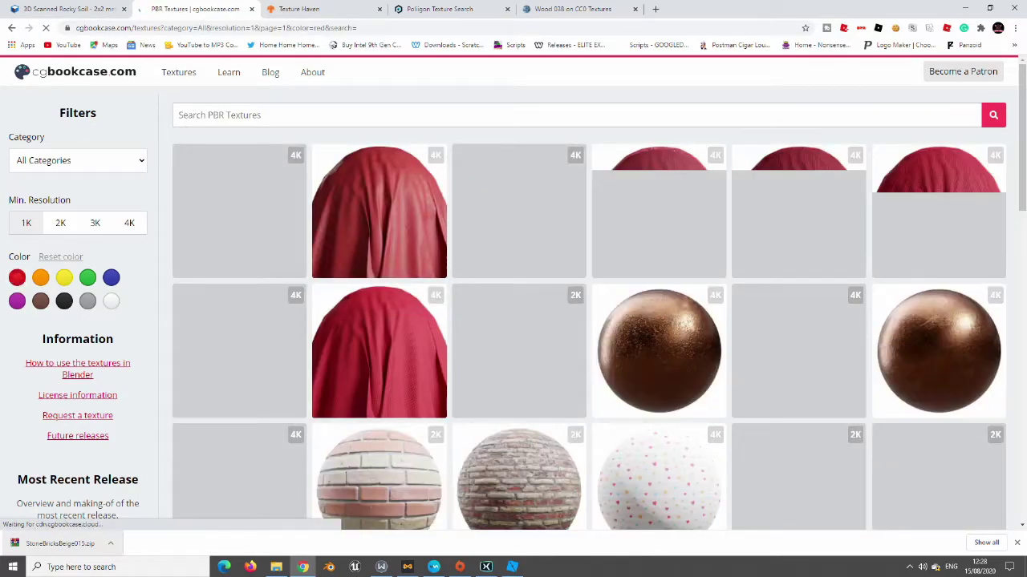
{"action": "scroll", "coordinate": [378, 304], "scroll_direction": "down", "scroll_amount": 3}
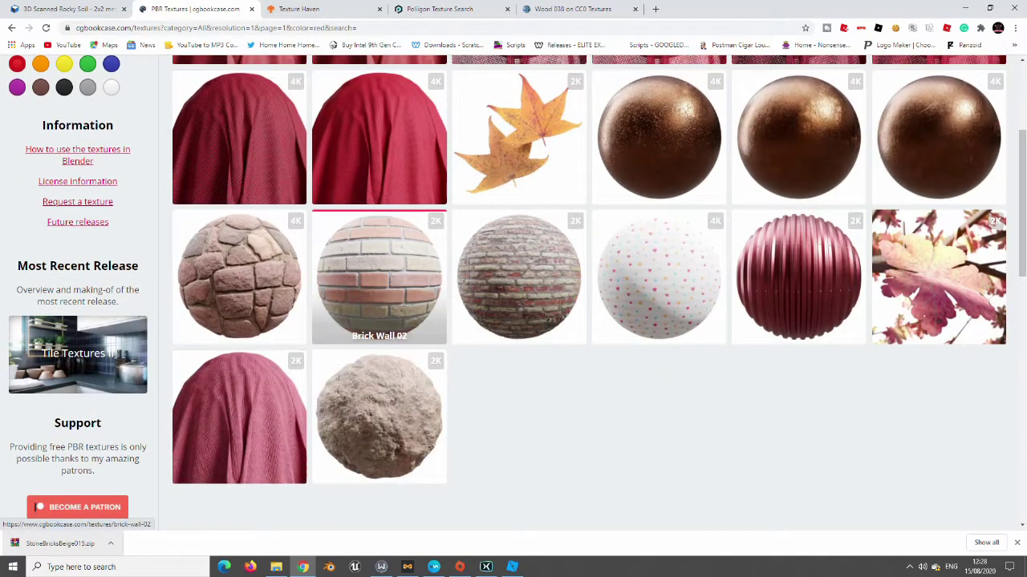
{"action": "scroll", "coordinate": [379, 305], "scroll_direction": "up", "scroll_amount": 1}
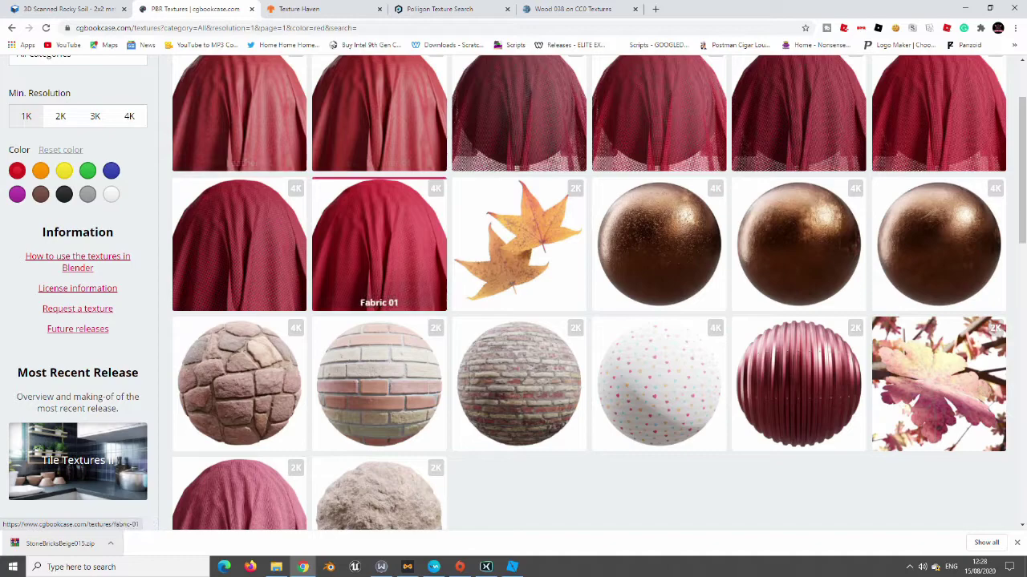
{"action": "scroll", "coordinate": [378, 297], "scroll_direction": "up", "scroll_amount": 1}
{"action": "left_click", "coordinate": [110, 247]}
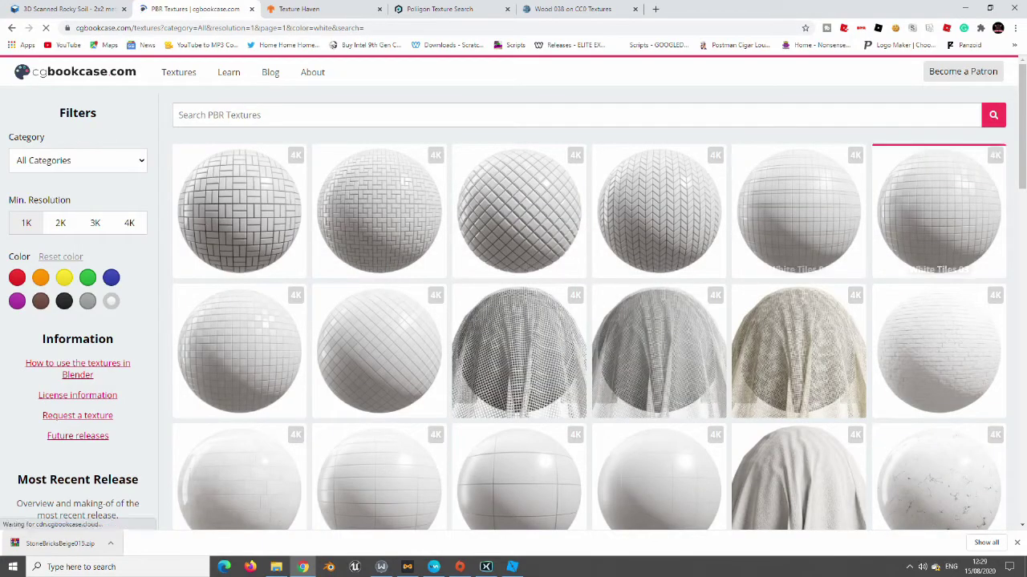
{"action": "scroll", "coordinate": [941, 241], "scroll_direction": "down", "scroll_amount": 2}
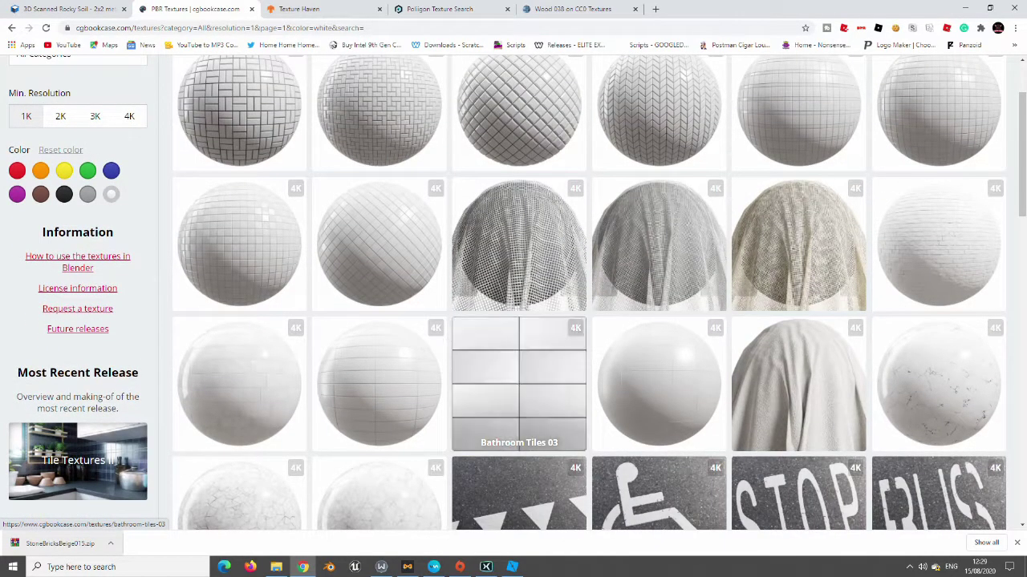
Compare the room's floor and corners in Roblox Studio, then switch to the Texture Haven tab
{"action": "left_click", "coordinate": [512, 567]}
{"action": "key", "text": "w"}
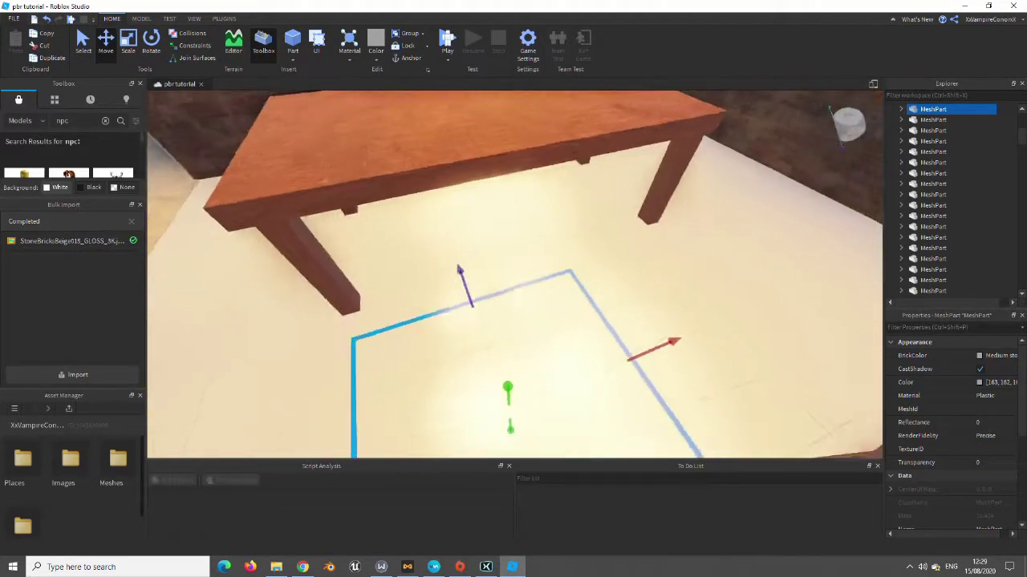
{"action": "right_click_drag", "start_coordinate": [514, 273], "coordinate": [481, 273]}
{"action": "key", "text": "s"}
{"action": "key", "text": "alt+Tab"}
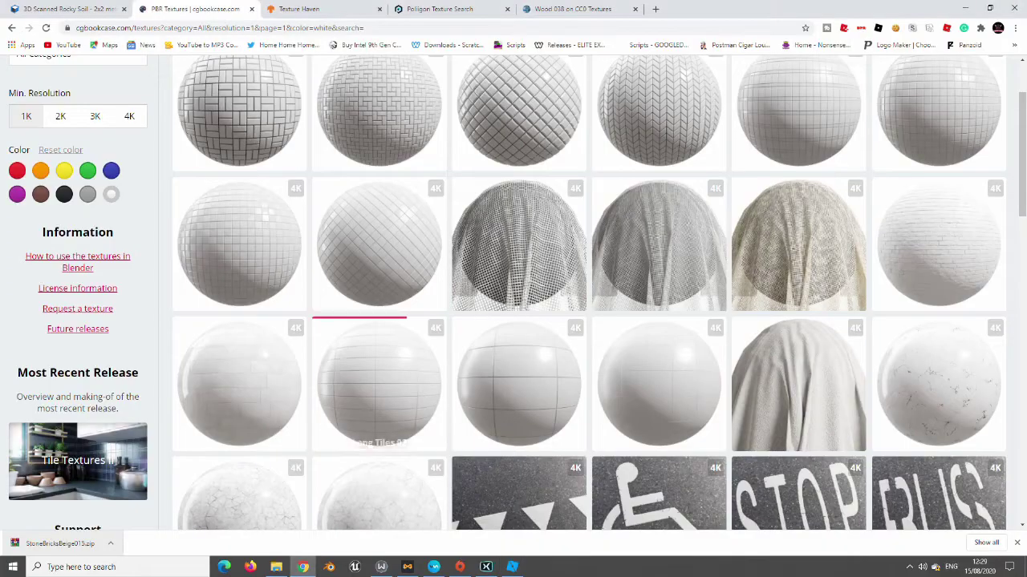
{"action": "key", "text": "ctrl+Tab"}
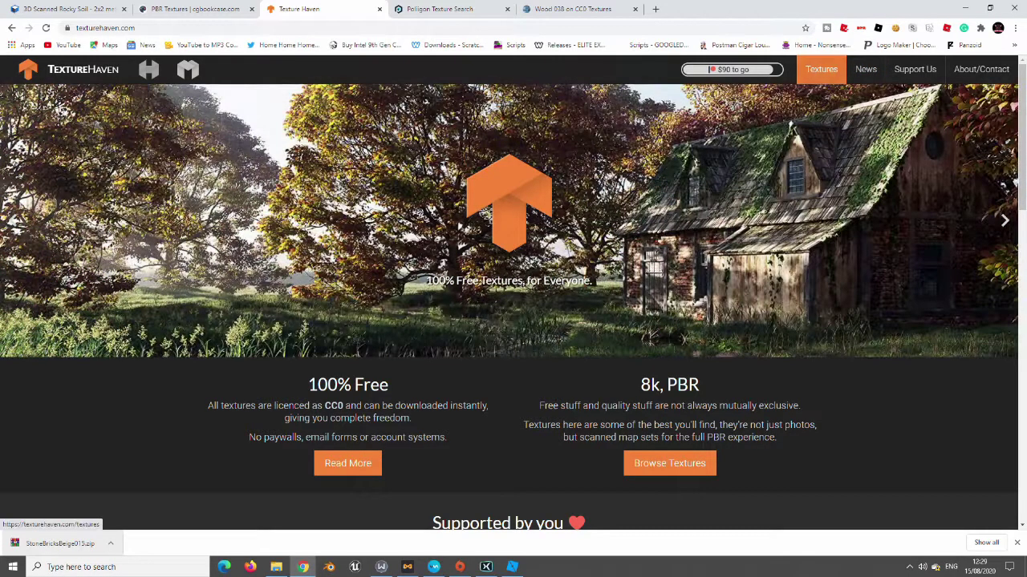
Filter the Texture Haven library to Floor and open the floor_tiles_02 page
{"action": "left_click", "coordinate": [821, 69]}
{"action": "scroll", "coordinate": [562, 305], "scroll_direction": "down", "scroll_amount": 2}
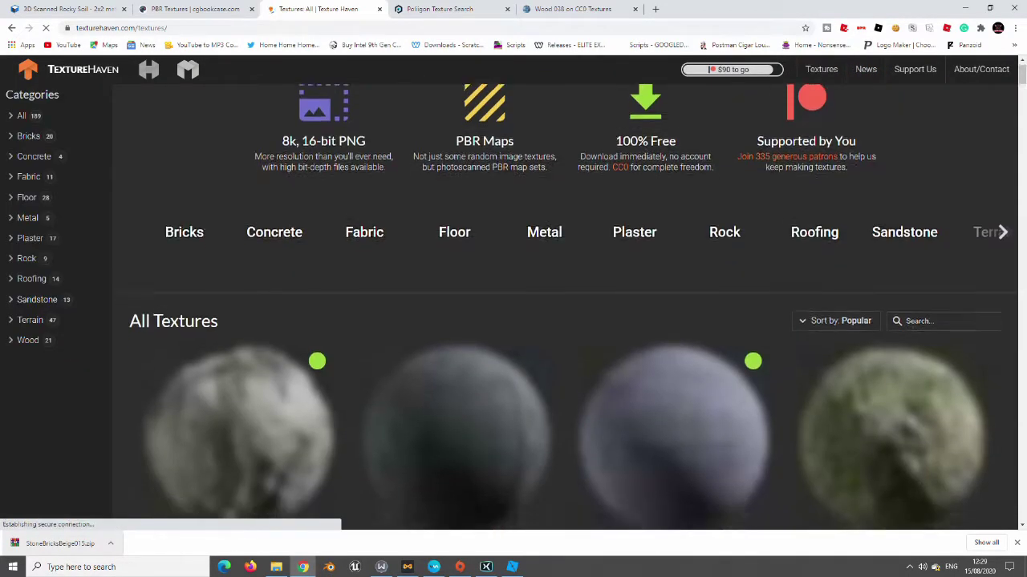
{"action": "scroll", "coordinate": [561, 305], "scroll_direction": "up", "scroll_amount": 2}
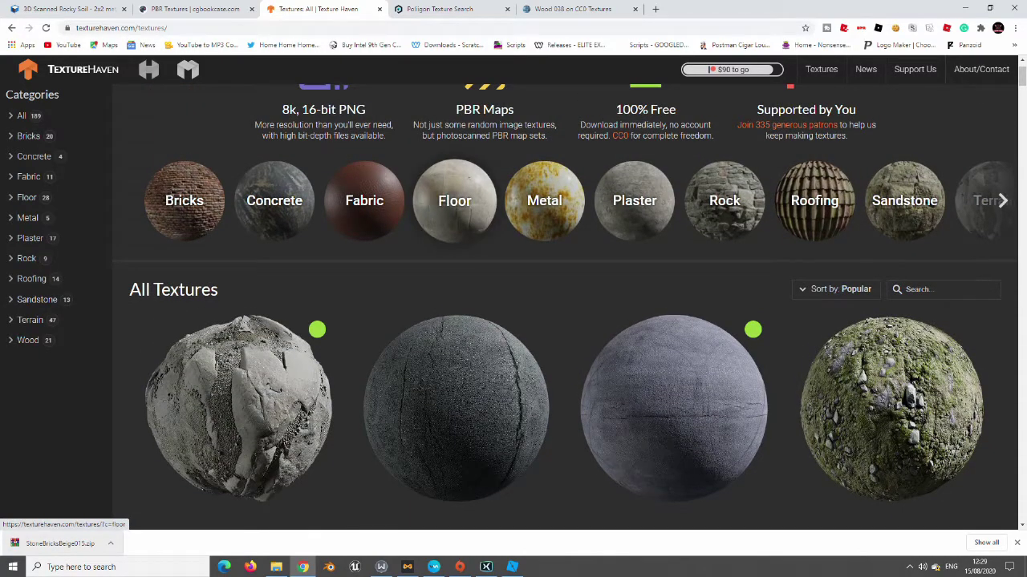
{"action": "left_click", "coordinate": [454, 200]}
{"action": "left_click", "coordinate": [249, 200]}
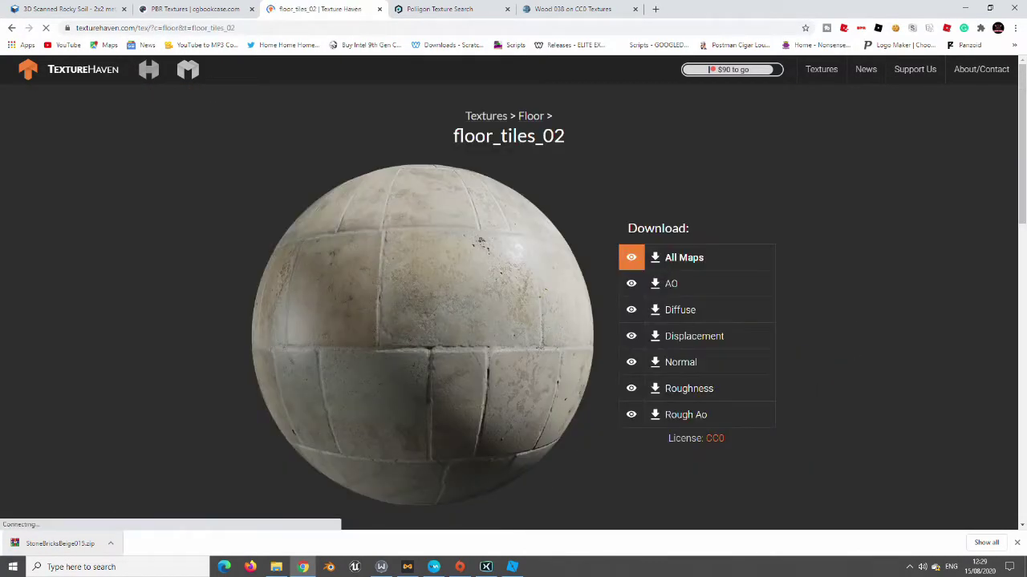
{"action": "scroll", "coordinate": [546, 449], "scroll_direction": "down", "scroll_amount": 2}
{"action": "scroll", "coordinate": [546, 501], "scroll_direction": "up", "scroll_amount": 1}
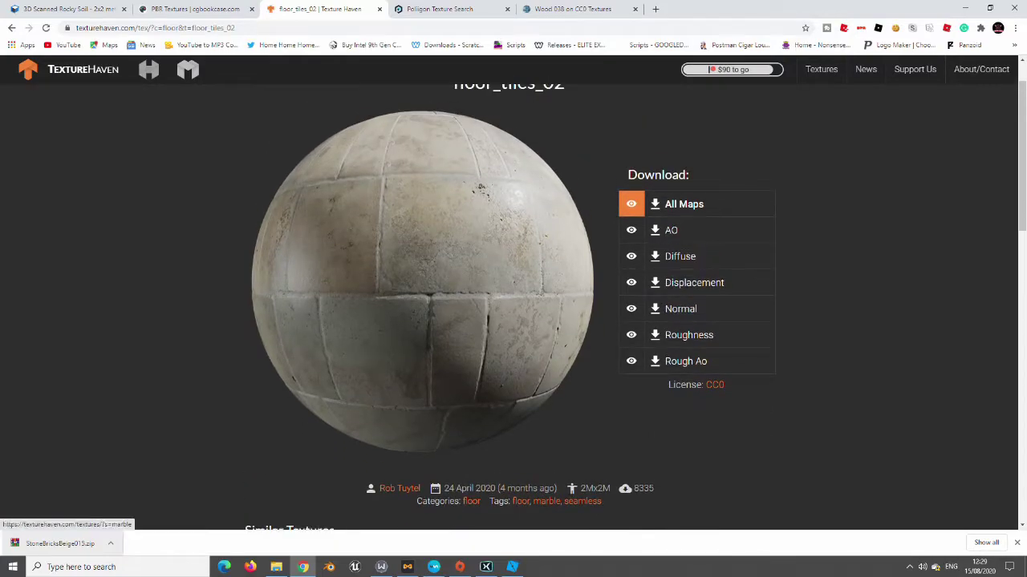
Inspect the tiled floor in Roblox Studio, then return to the browser
{"action": "left_click", "coordinate": [512, 567]}
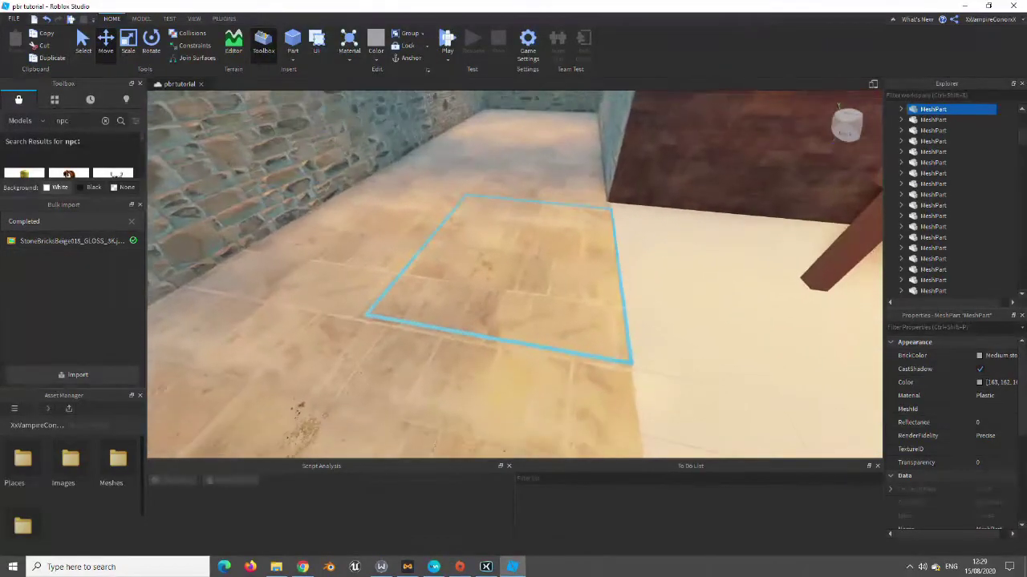
{"action": "left_click", "coordinate": [497, 273]}
{"action": "scroll", "coordinate": [497, 272], "scroll_direction": "up", "scroll_amount": 3}
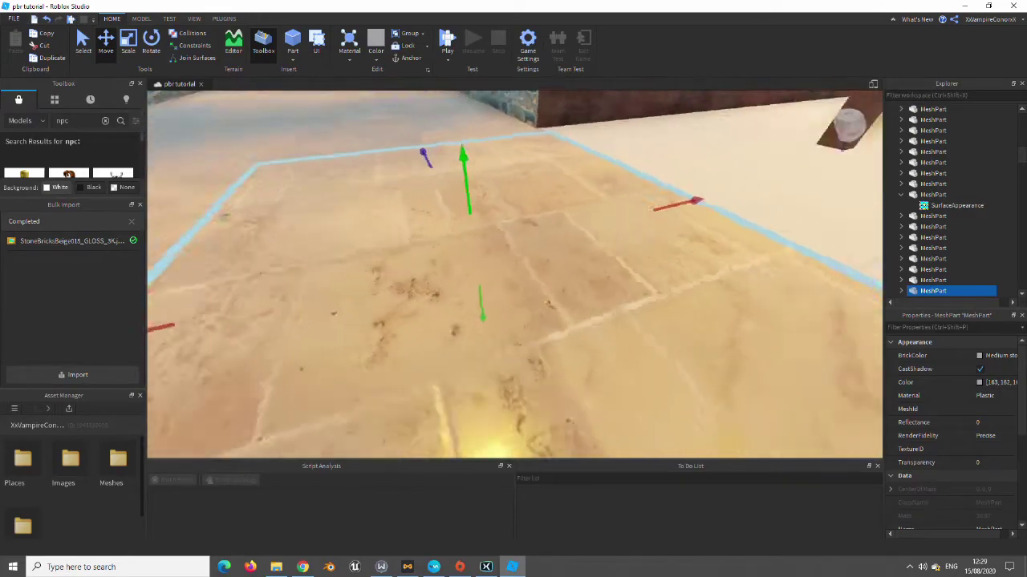
{"action": "right_click_drag", "start_coordinate": [513, 273], "coordinate": [561, 265]}
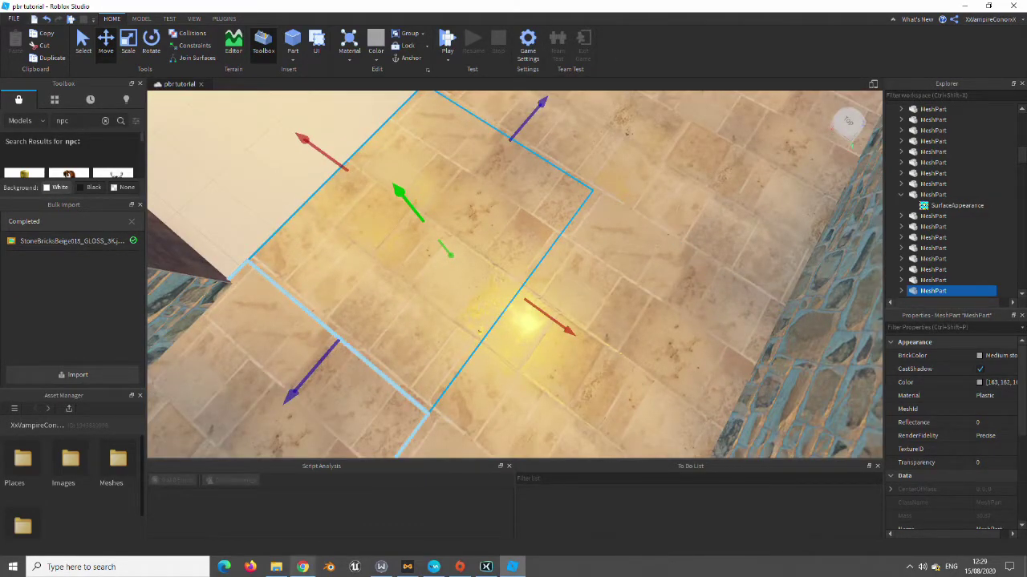
{"action": "left_click", "coordinate": [302, 567]}
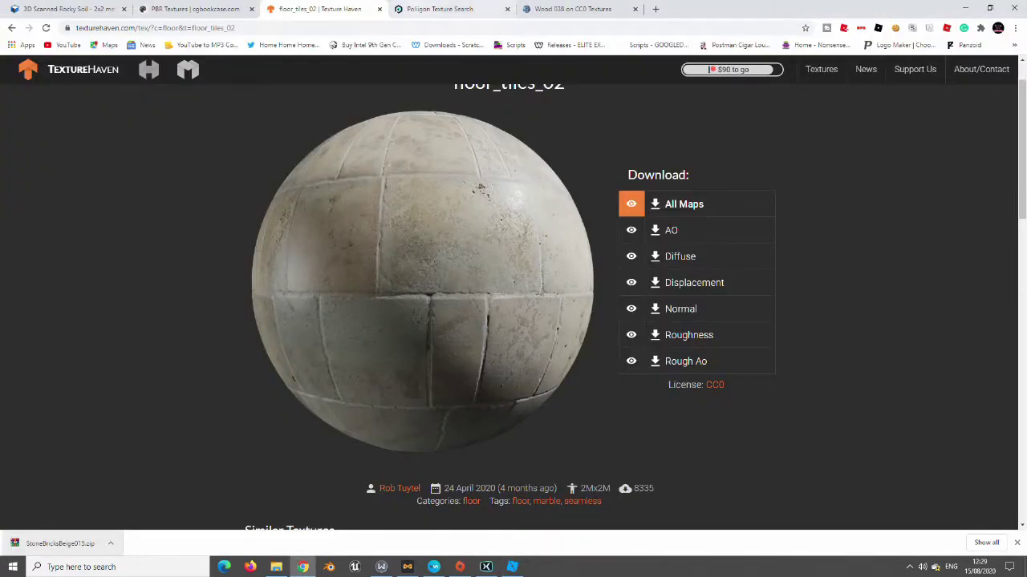
{"action": "left_click", "coordinate": [439, 9]}
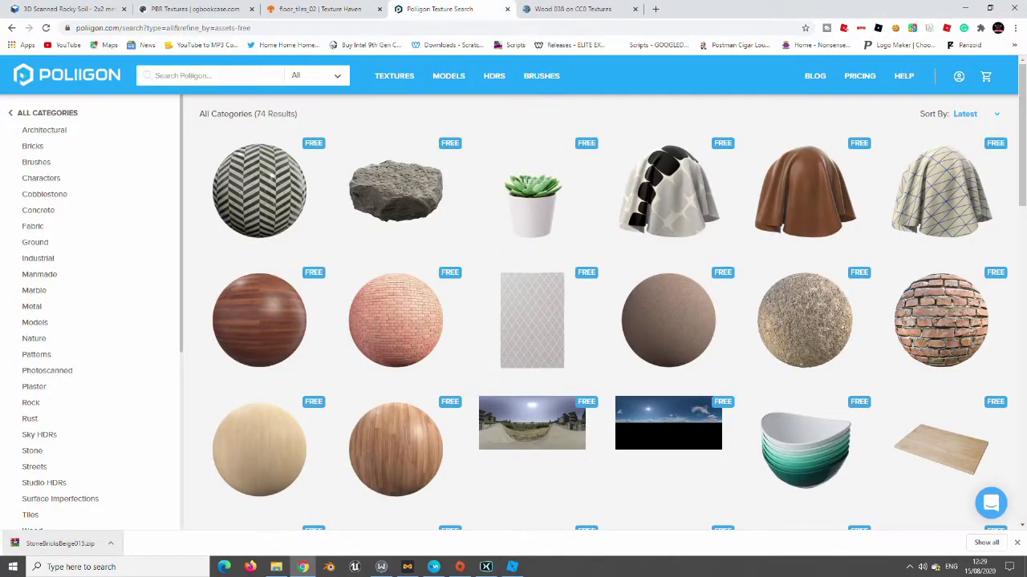
Look through Poliigon's free texture search results
{"action": "left_click", "coordinate": [512, 567]}
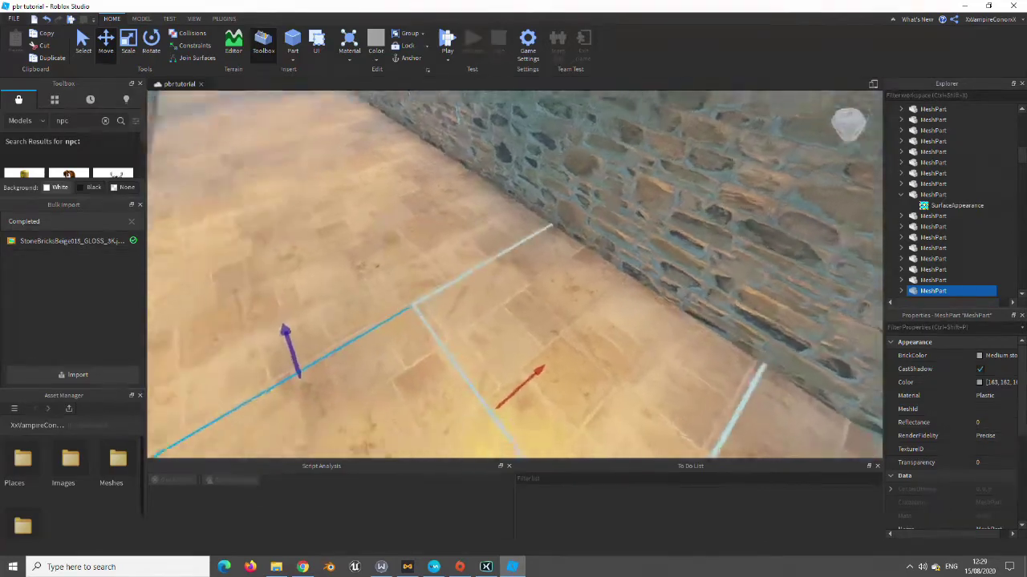
{"action": "left_click", "coordinate": [302, 567]}
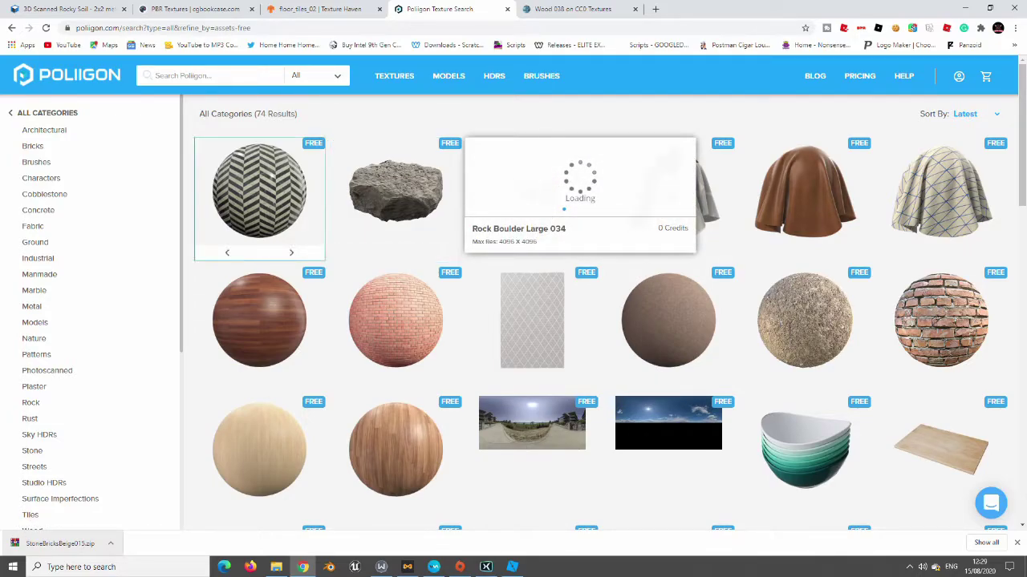
{"action": "scroll", "coordinate": [36, 277], "scroll_direction": "down", "scroll_amount": 1}
{"action": "scroll", "coordinate": [36, 277], "scroll_direction": "up", "scroll_amount": 1}
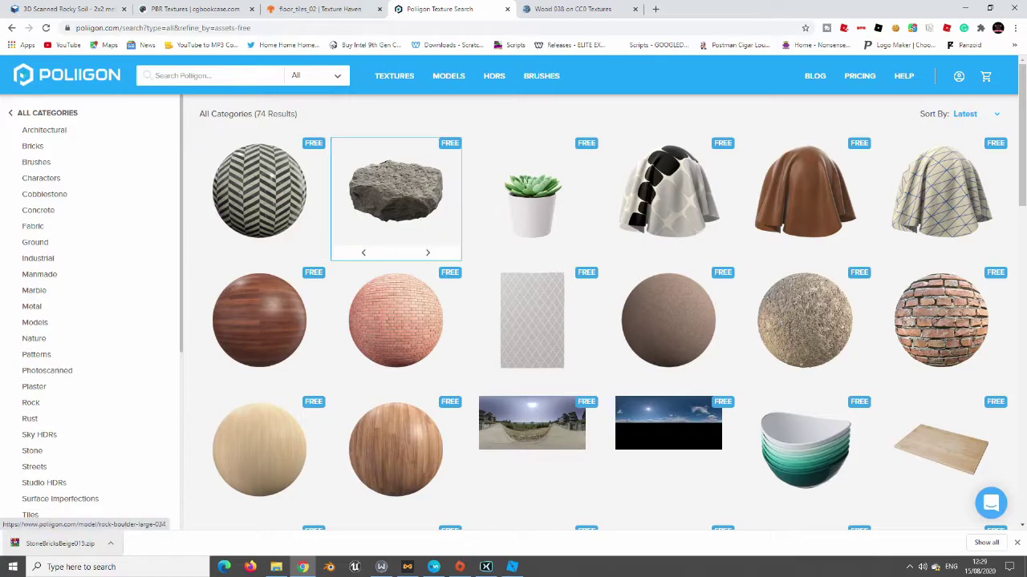
{"action": "scroll", "coordinate": [395, 192], "scroll_direction": "down", "scroll_amount": 4}
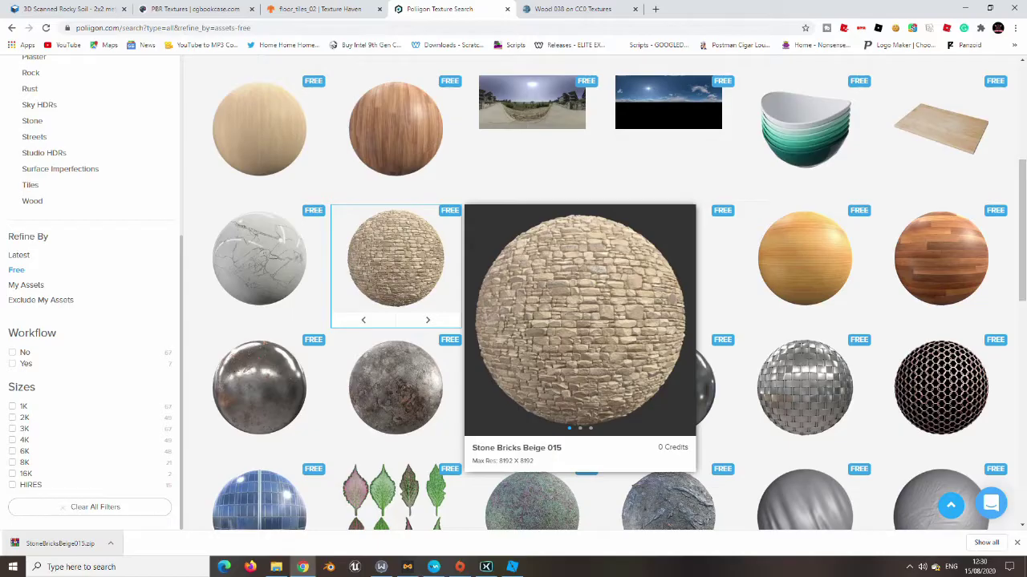
Fly the Studio camera into the stone corridor for comparison, then return to the browser
{"action": "left_click", "coordinate": [513, 567]}
{"action": "right_click_drag", "start_coordinate": [513, 273], "coordinate": [497, 240]}
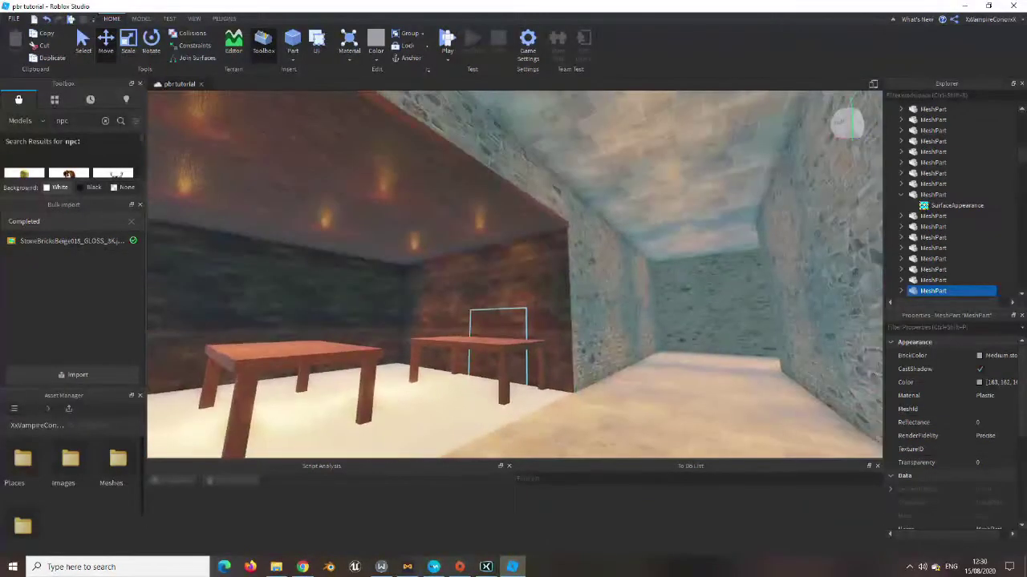
{"action": "key", "text": "w"}
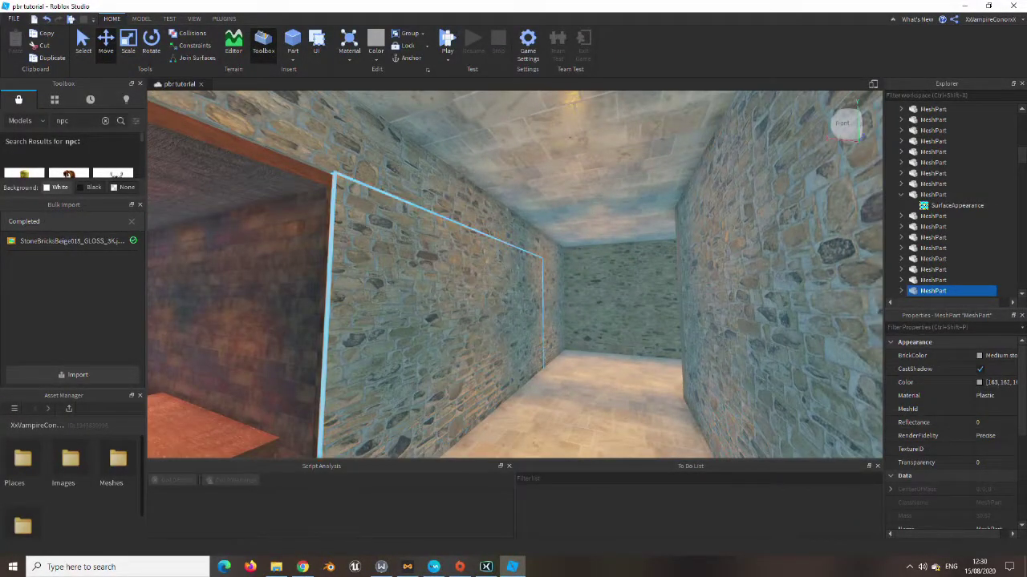
{"action": "key", "text": "s"}
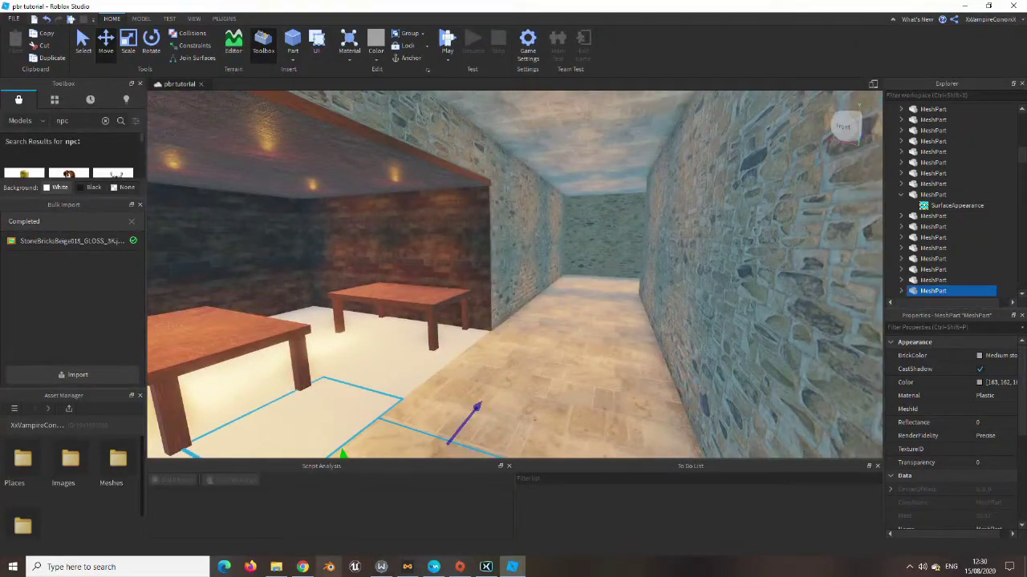
{"action": "left_click", "coordinate": [303, 567]}
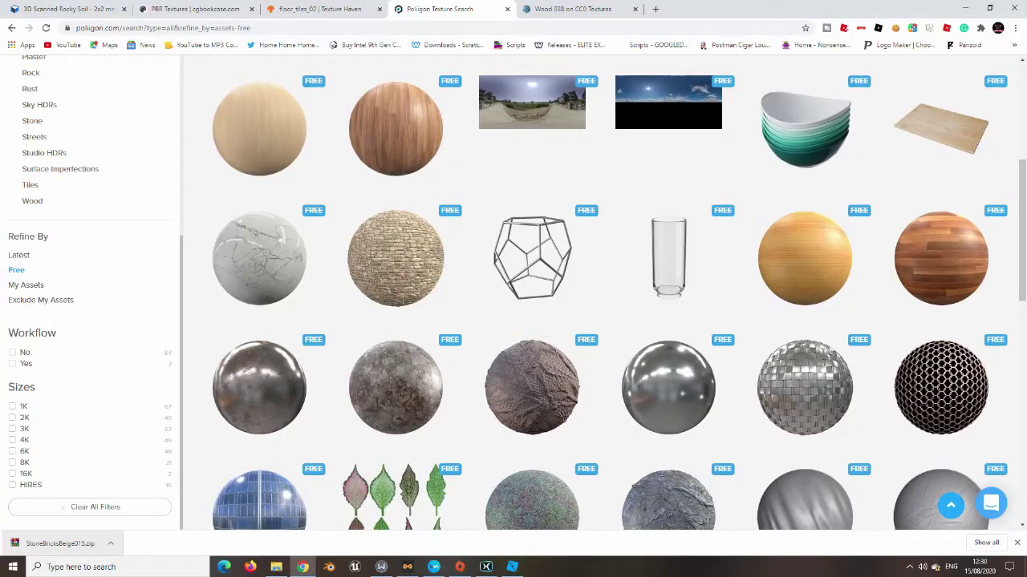
{"action": "key", "text": "ctrl+Tab"}
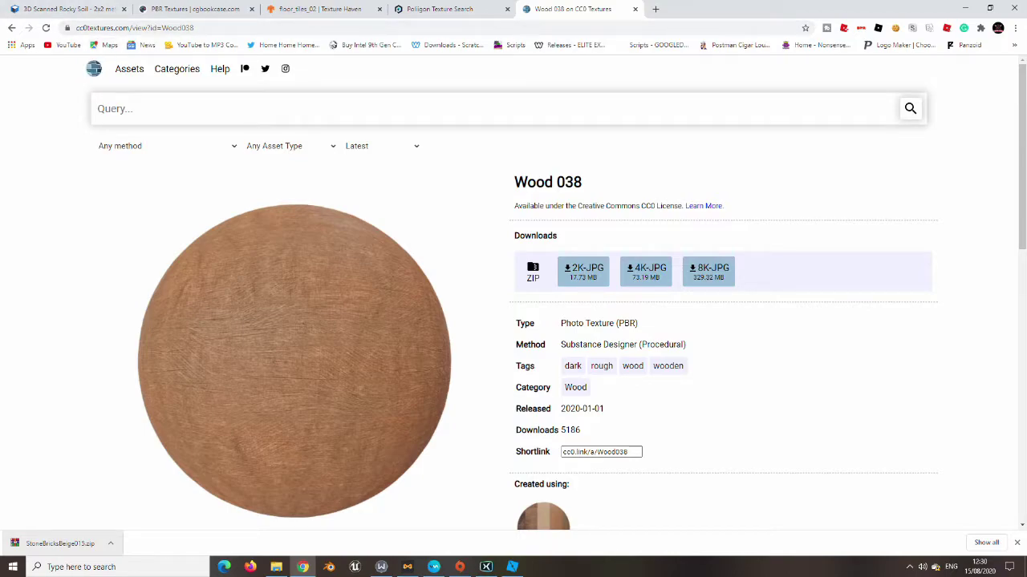
Compare the Wood 038 texture against the ceiling and walls in Roblox Studio
{"action": "scroll", "coordinate": [509, 293], "scroll_direction": "down", "scroll_amount": 2}
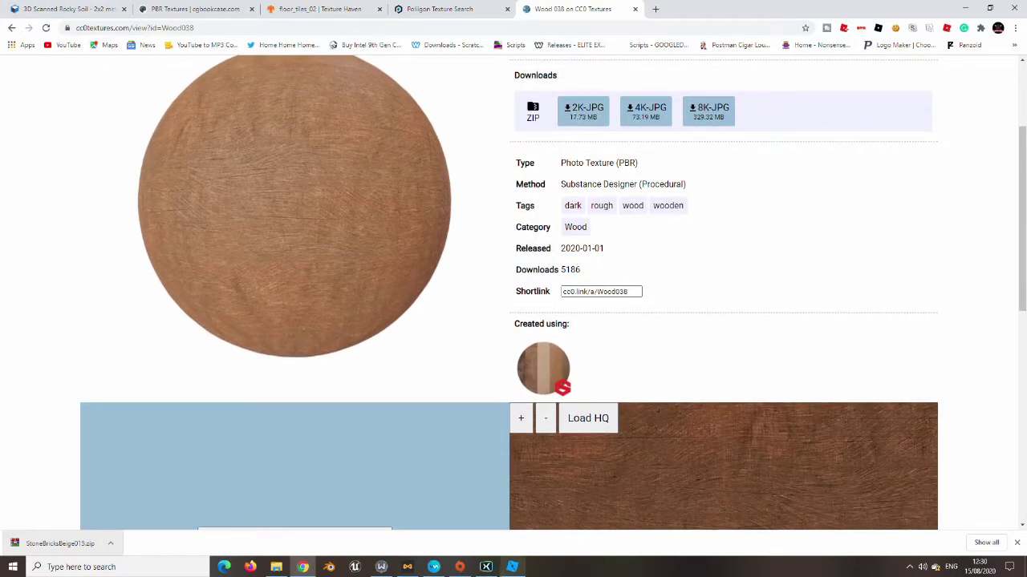
{"action": "key", "text": "alt+Tab"}
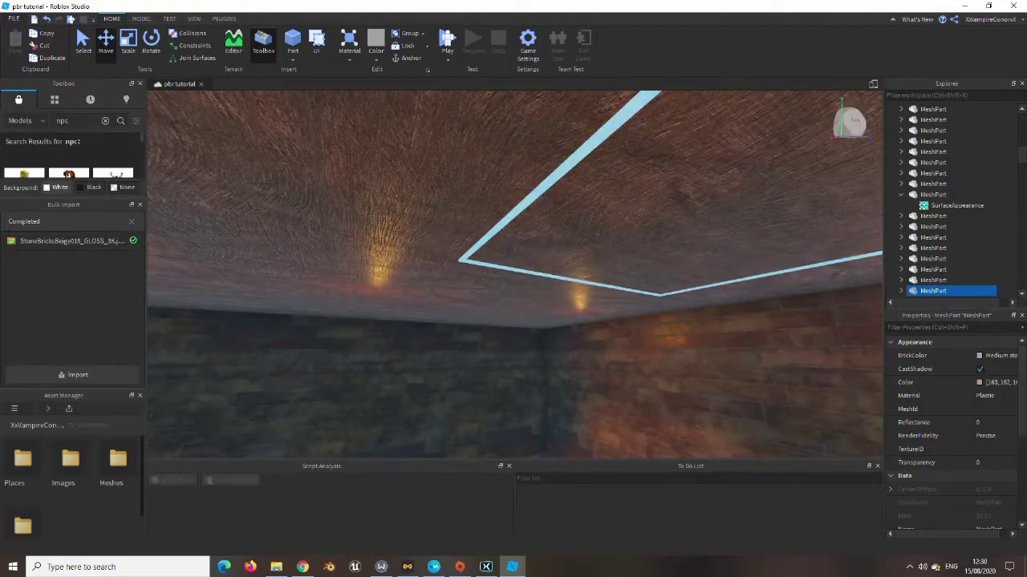
{"action": "mouse_move", "coordinate": [514, 272]}
{"action": "right_mouse_down"}
{"action": "mouse_move", "coordinate": [481, 265]}
{"action": "mouse_move", "coordinate": [513, 201]}
{"action": "right_mouse_up"}
{"action": "mouse_move", "coordinate": [514, 273]}
{"action": "right_mouse_down"}
{"action": "mouse_move", "coordinate": [450, 272]}
{"action": "mouse_move", "coordinate": [577, 273]}
{"action": "right_mouse_up"}
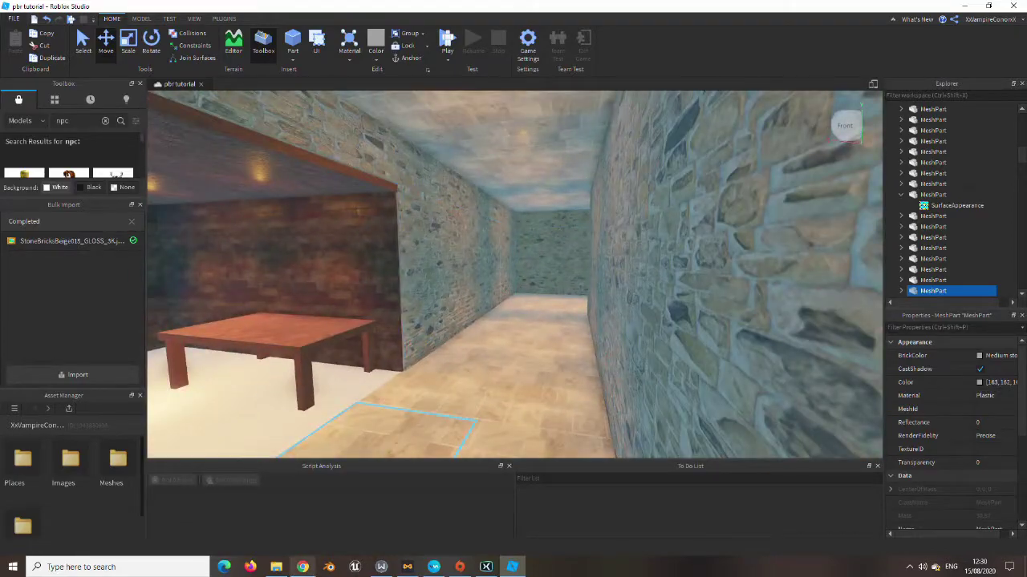
{"action": "key", "text": "alt+Tab"}
Go to the CC0 Textures home page via its logo
{"action": "scroll", "coordinate": [514, 289], "scroll_direction": "up", "scroll_amount": 3}
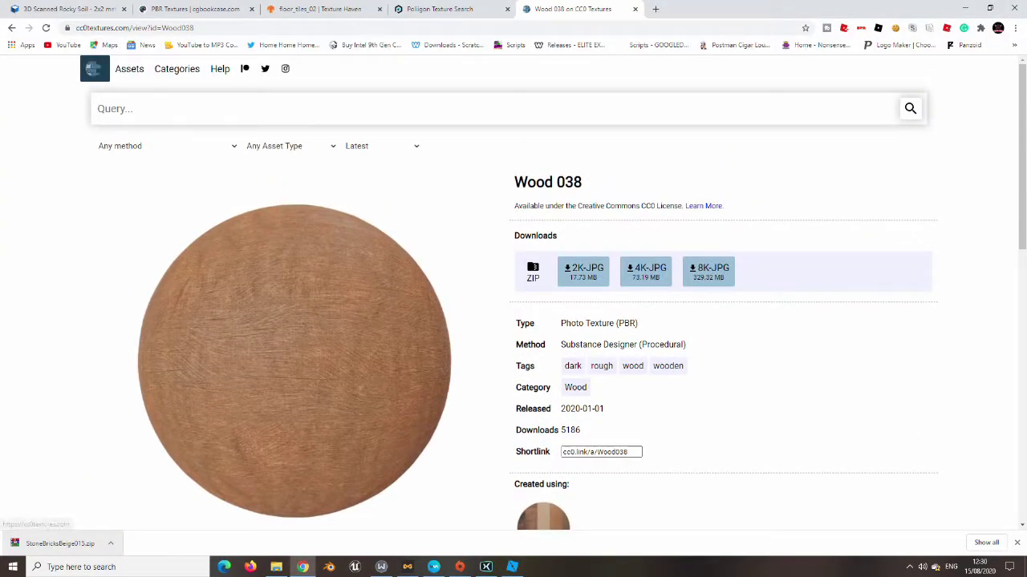
{"action": "left_click", "coordinate": [94, 69]}
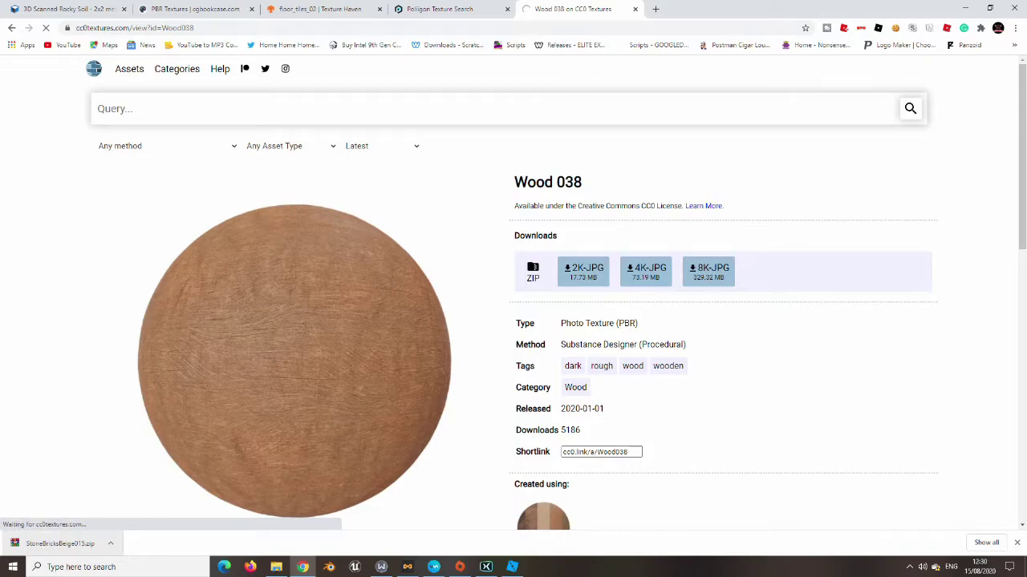
{"action": "scroll", "coordinate": [513, 289], "scroll_direction": "down", "scroll_amount": 3}
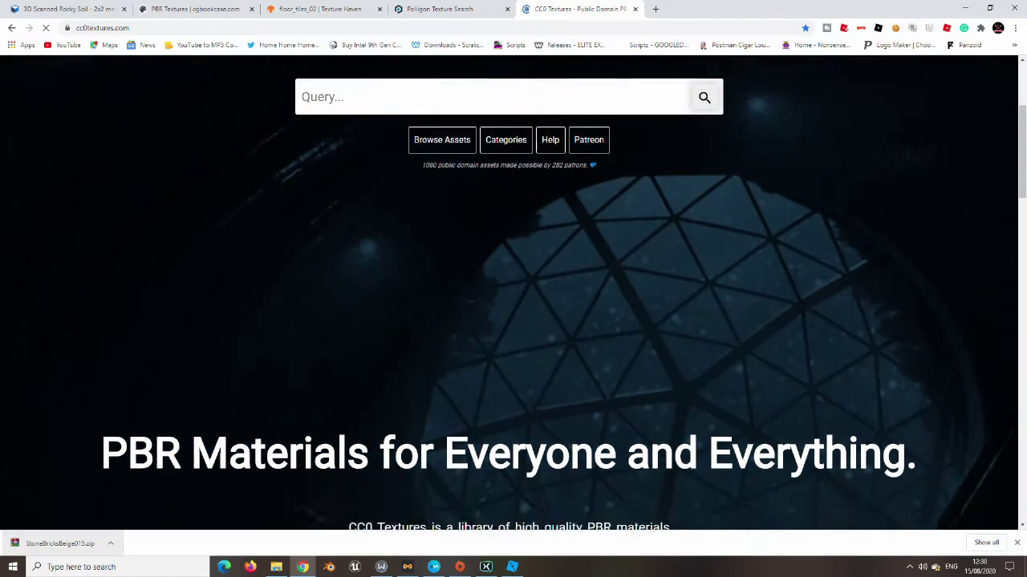
Reload and browse the textures.com page, then move to the floor_tiles_02 tab
{"action": "scroll", "coordinate": [513, 289], "scroll_direction": "up", "scroll_amount": 2}
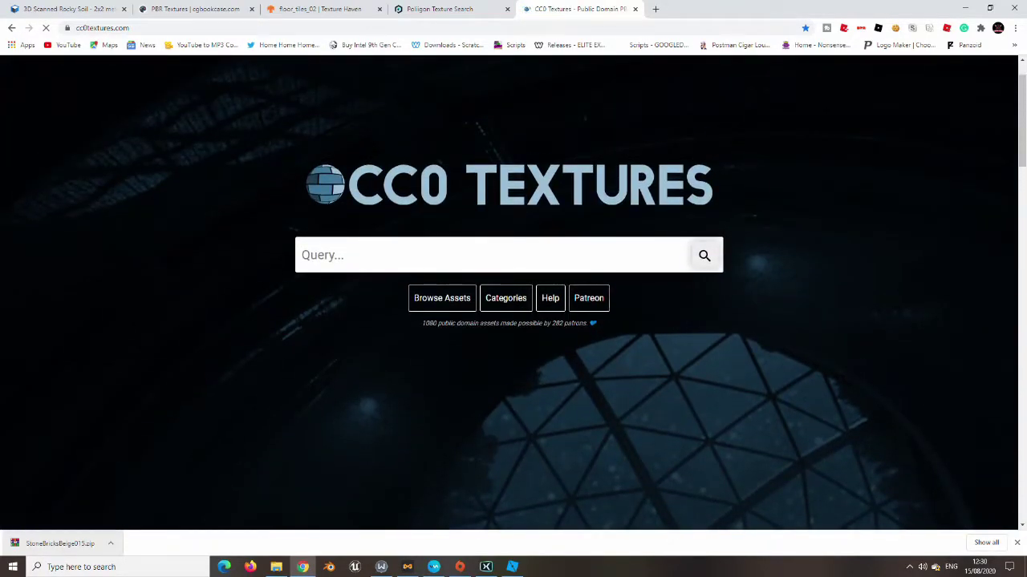
{"action": "left_click", "coordinate": [68, 9]}
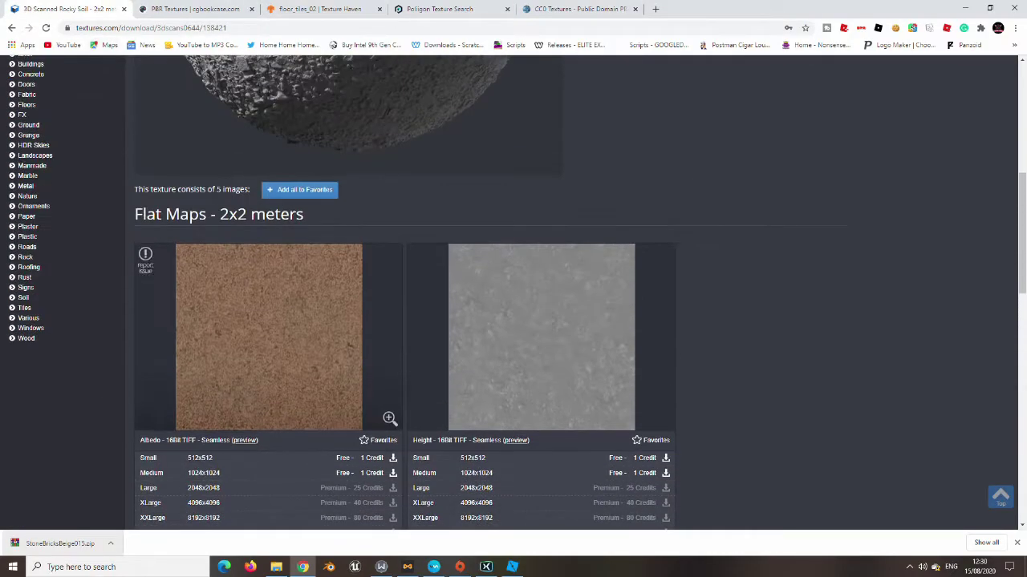
{"action": "key", "text": "F5"}
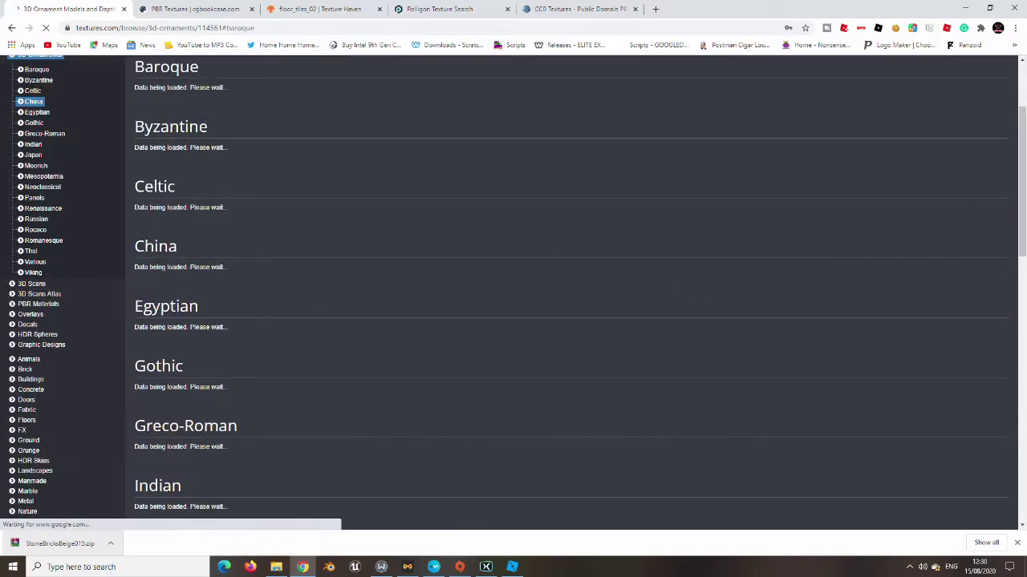
{"action": "scroll", "coordinate": [36, 241], "scroll_direction": "down", "scroll_amount": 1}
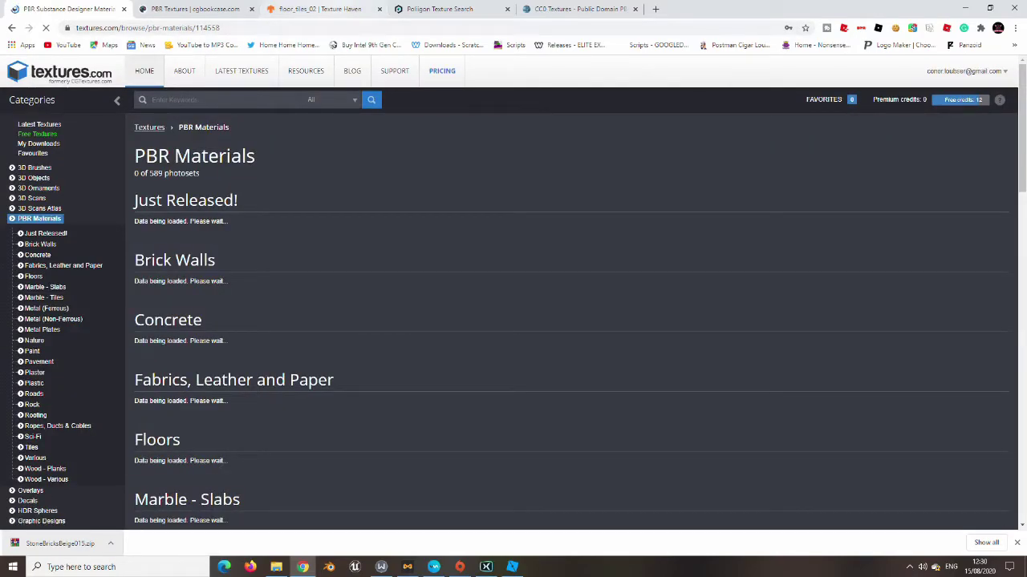
{"action": "left_click", "coordinate": [317, 9]}
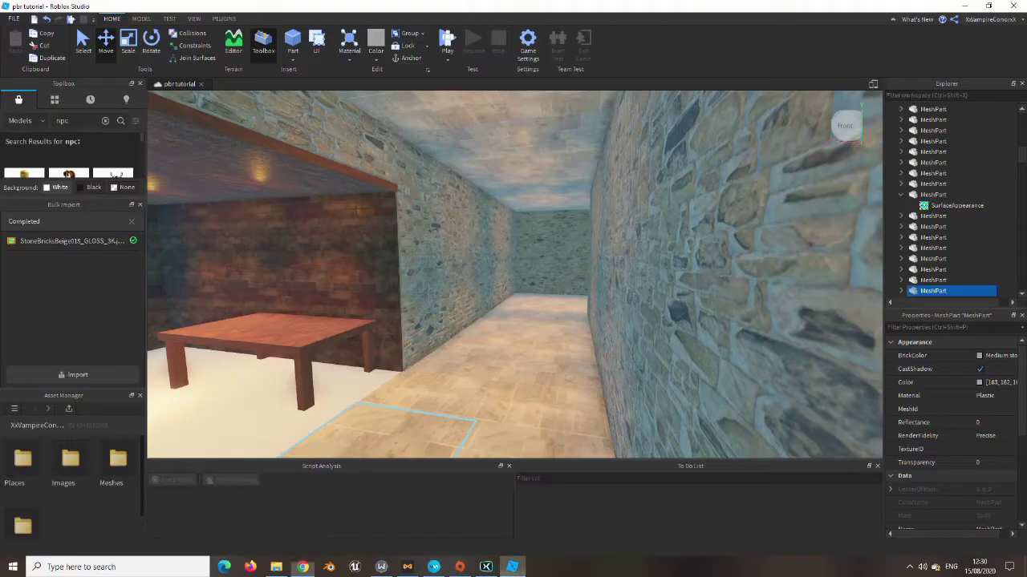
{"action": "key", "text": "s"}
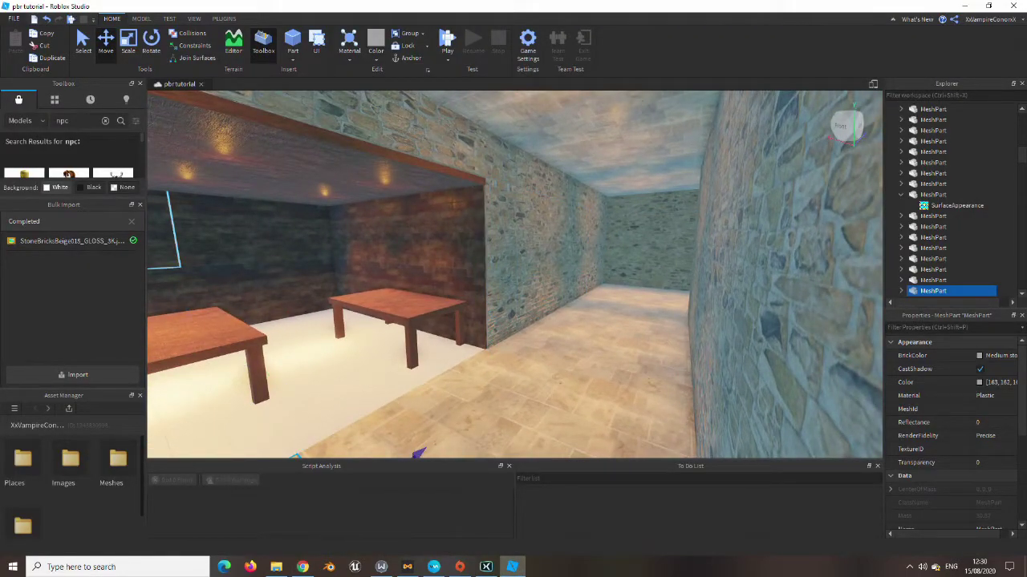
{"action": "left_click", "coordinate": [14, 18]}
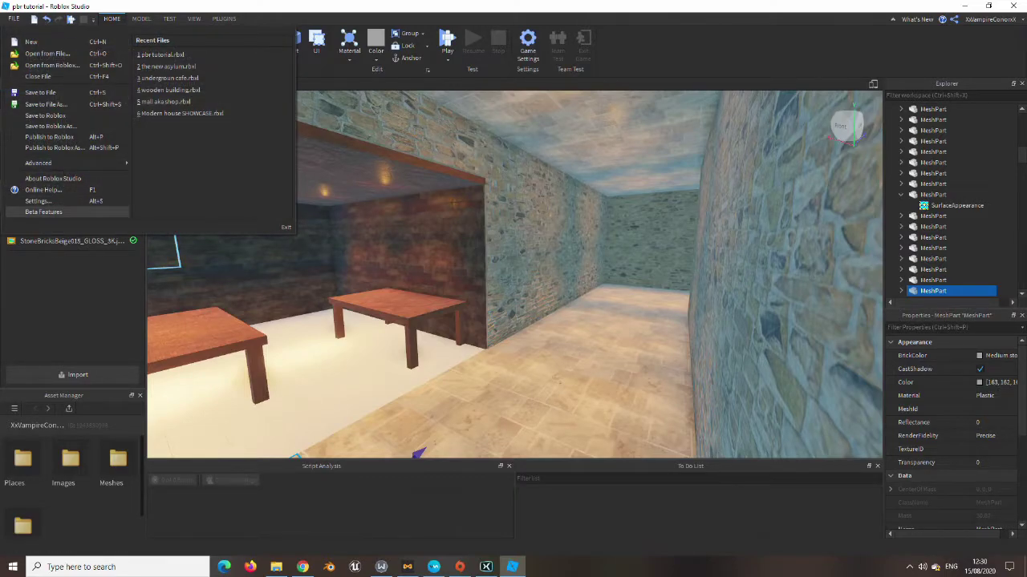
{"action": "left_click", "coordinate": [43, 212]}
{"action": "scroll", "coordinate": [511, 313], "scroll_direction": "down", "scroll_amount": 3}
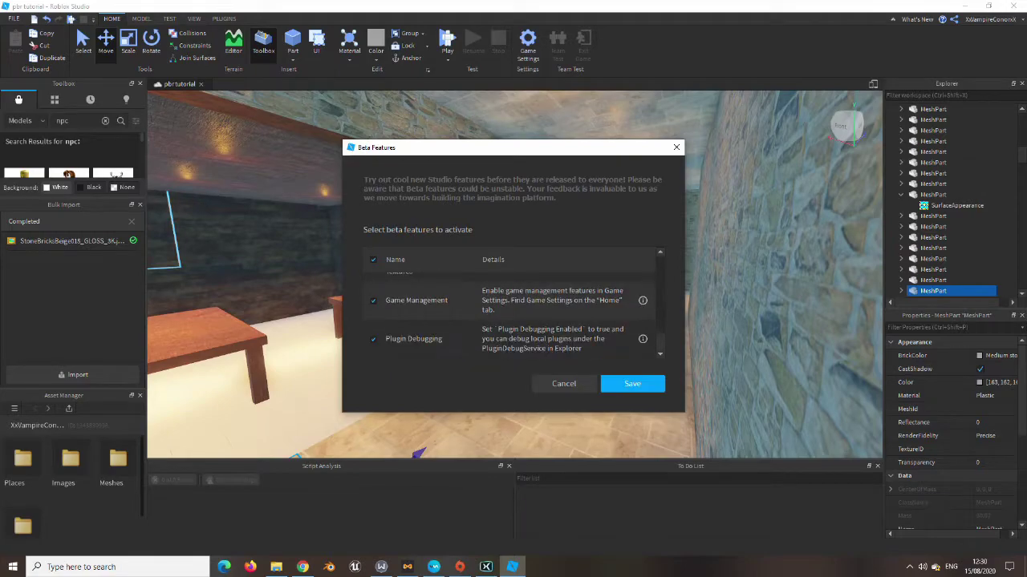
{"action": "scroll", "coordinate": [511, 313], "scroll_direction": "down", "scroll_amount": 2}
{"action": "scroll", "coordinate": [511, 313], "scroll_direction": "down", "scroll_amount": 2}
{"action": "scroll", "coordinate": [511, 313], "scroll_direction": "up", "scroll_amount": 4}
{"action": "left_click", "coordinate": [563, 383]}
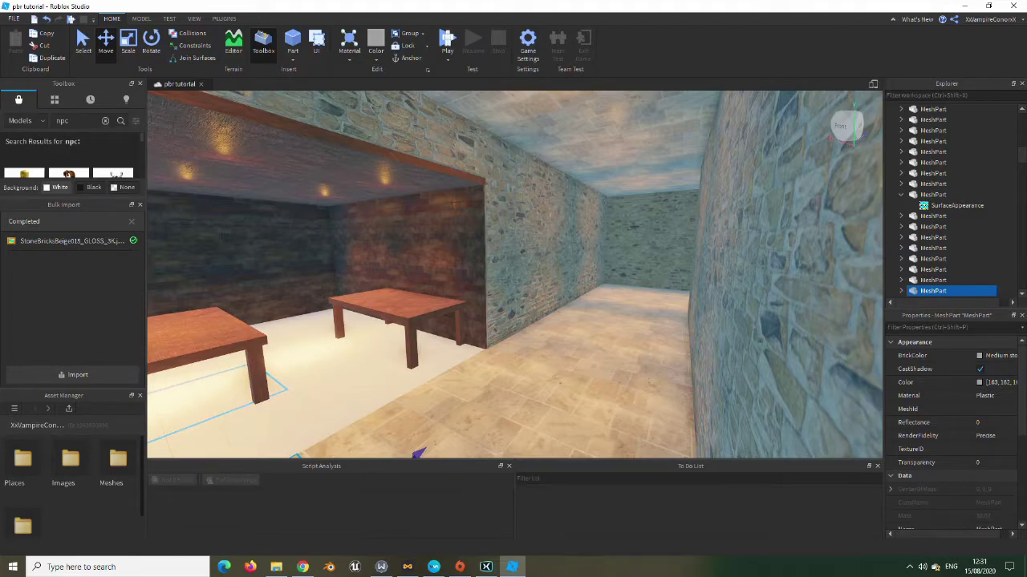
{"action": "right_click_drag", "start_coordinate": [337, 361], "coordinate": [240, 361]}
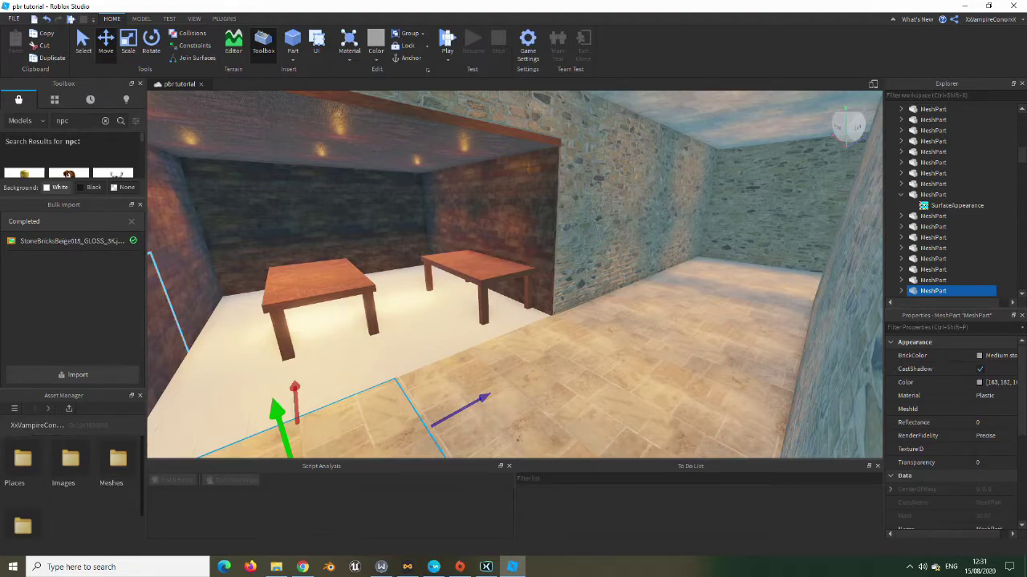
{"action": "key", "text": "d"}
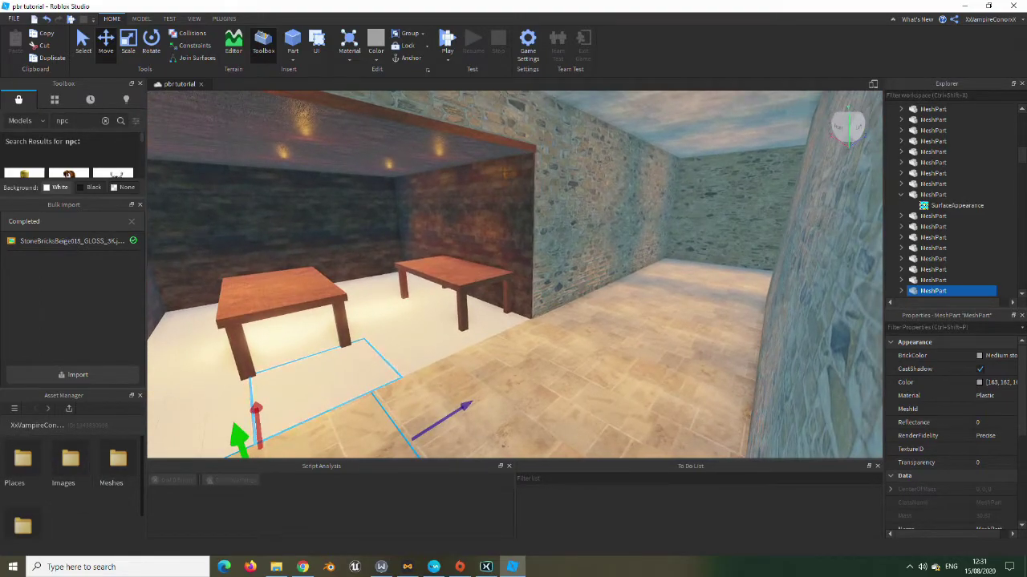
{"action": "key", "text": "s"}
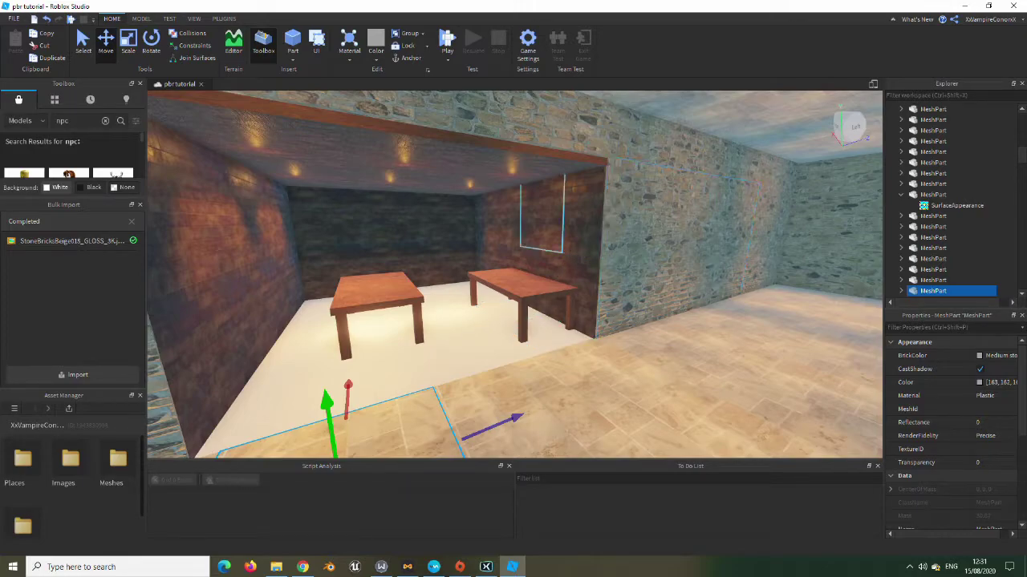
{"action": "key", "text": "w"}
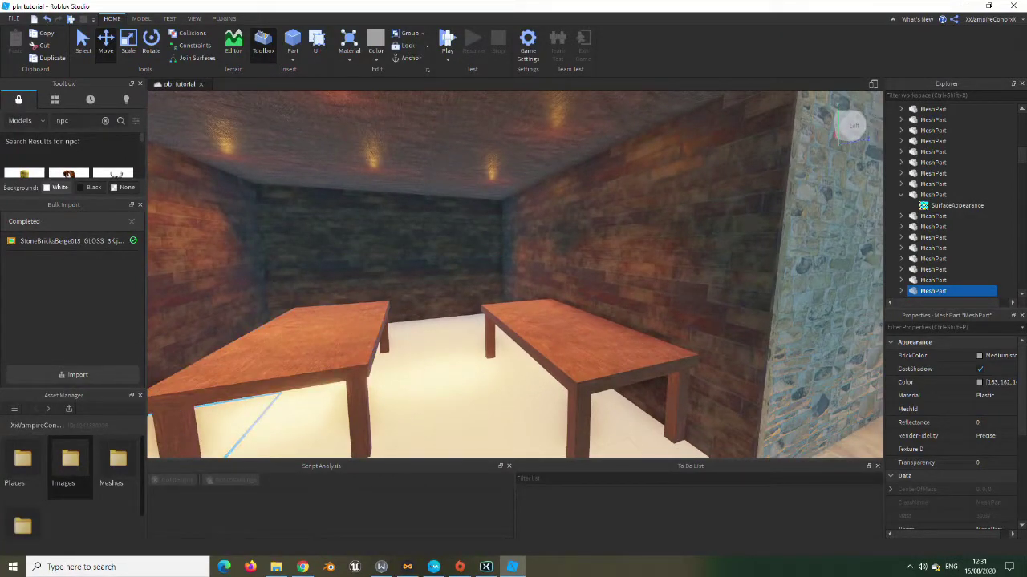
{"action": "left_click", "coordinate": [71, 464]}
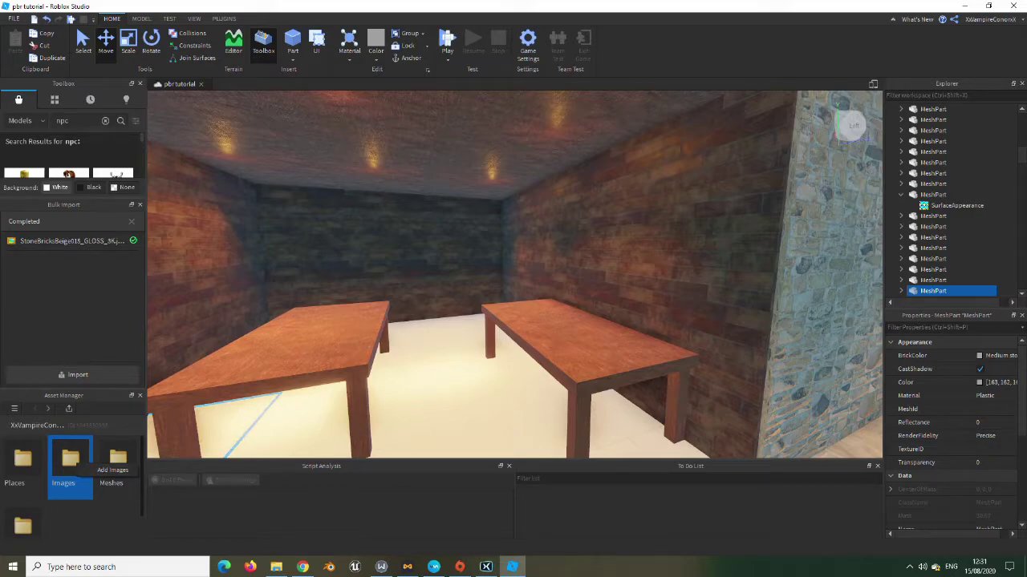
{"action": "double_click", "coordinate": [70, 464]}
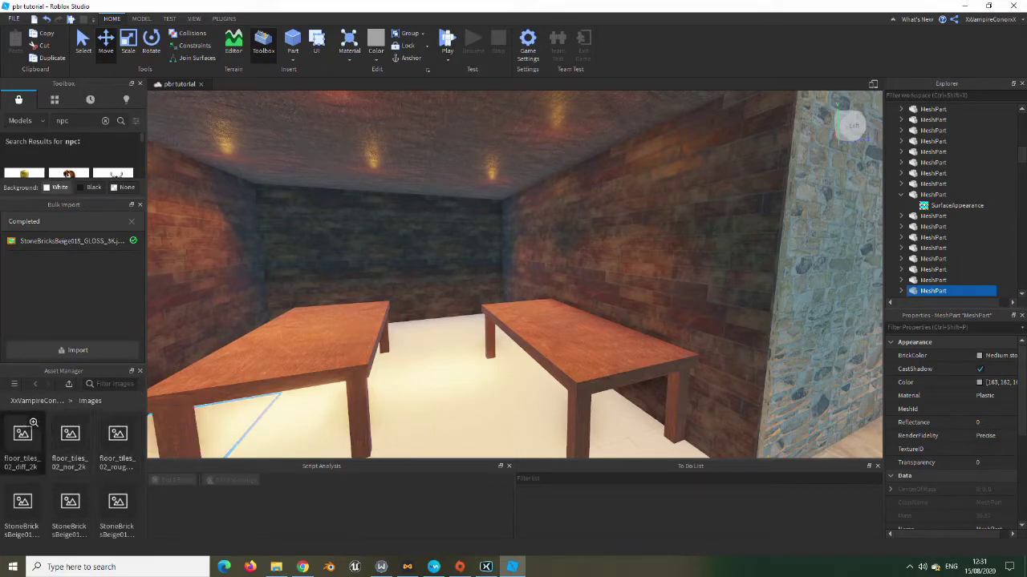
Review uploaded textures in the Images folder and reposition the selected wall part in Explorer
{"action": "left_click", "coordinate": [34, 384]}
{"action": "double_click", "coordinate": [70, 434]}
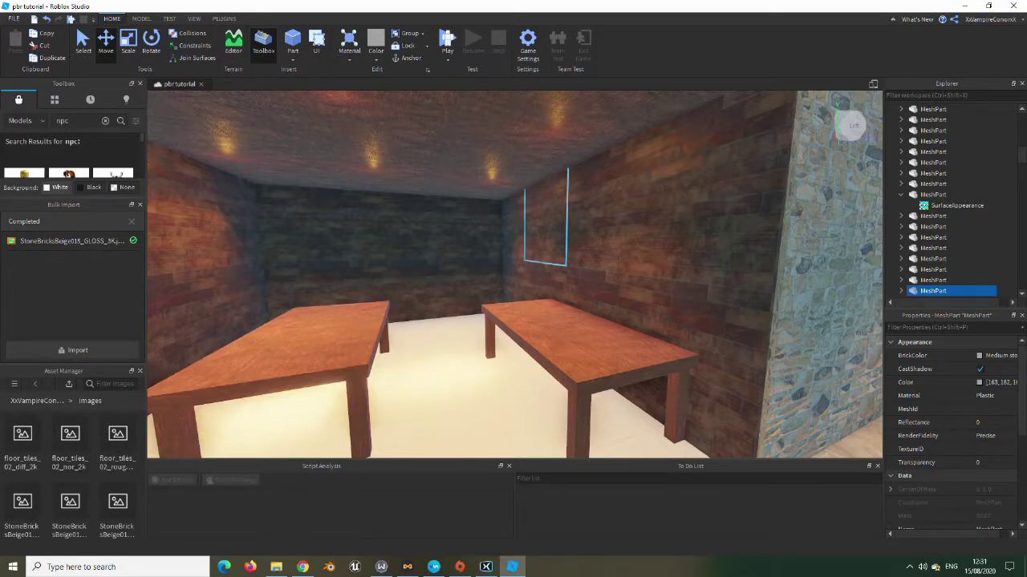
{"action": "left_click", "coordinate": [547, 233]}
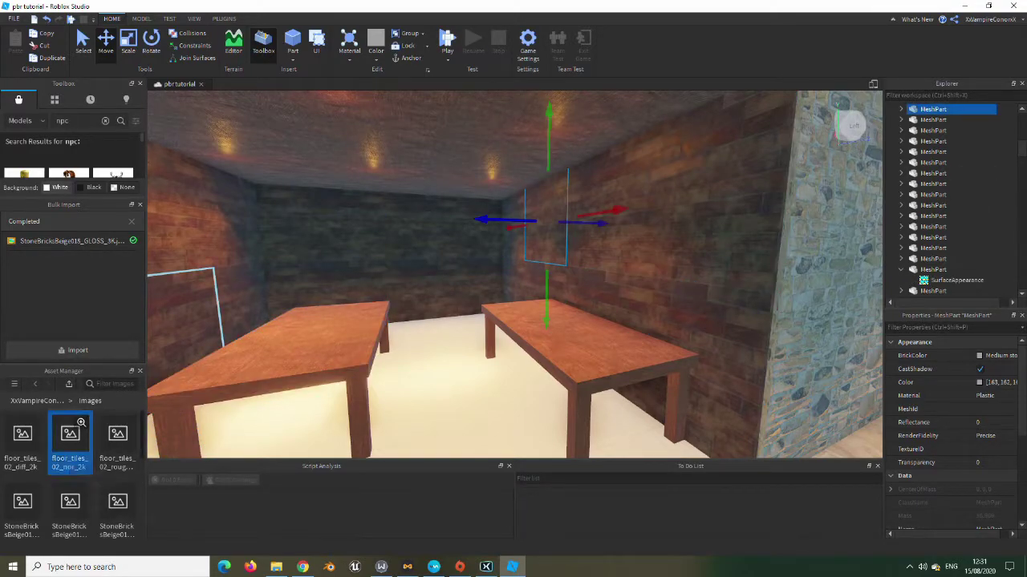
{"action": "right_click", "coordinate": [71, 465]}
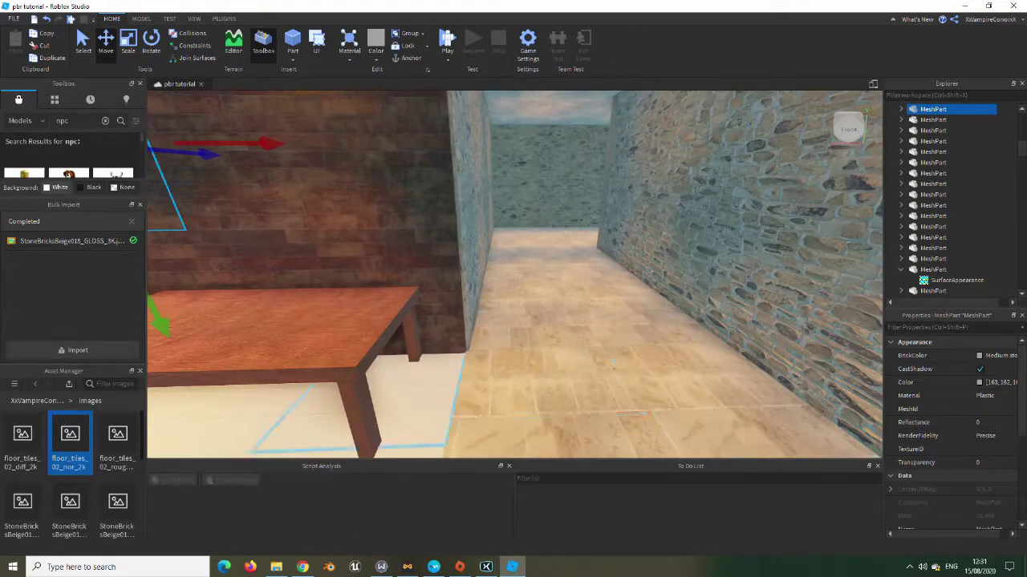
{"action": "left_click_drag", "start_coordinate": [953, 120], "coordinate": [953, 184]}
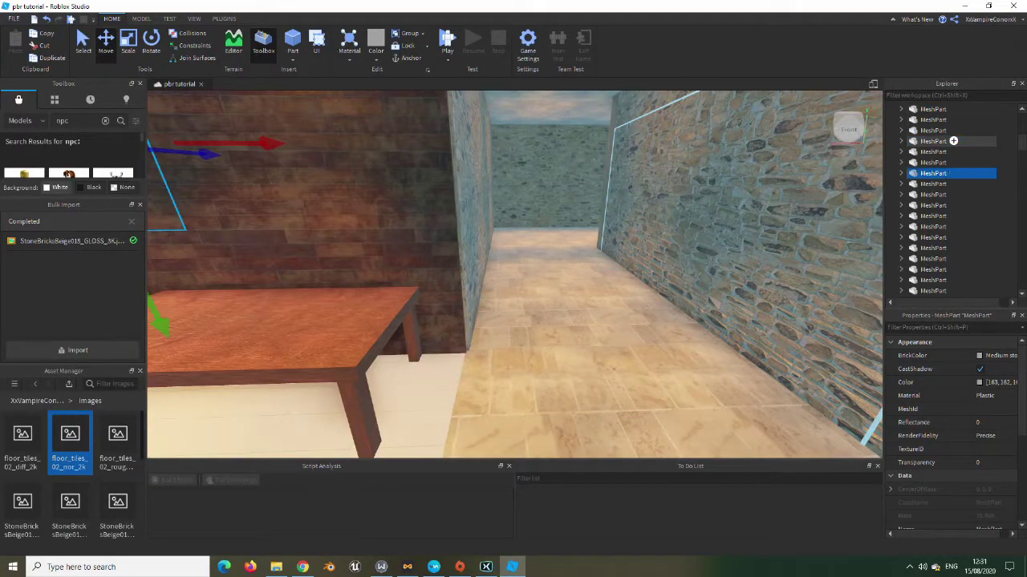
Fly down the stone hallway out to the outer wall and grass
{"action": "key", "text": "w"}
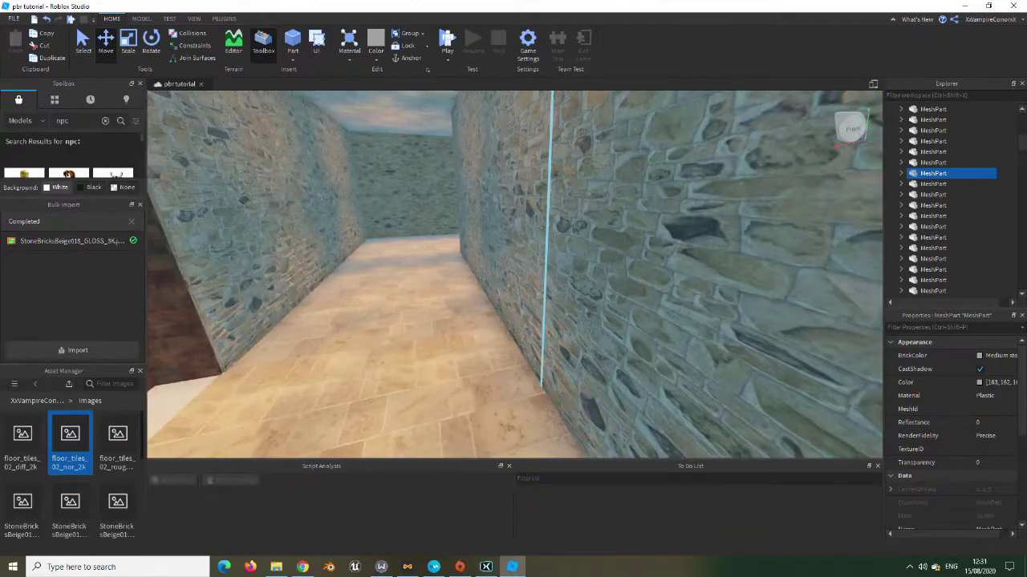
{"action": "key", "text": "w"}
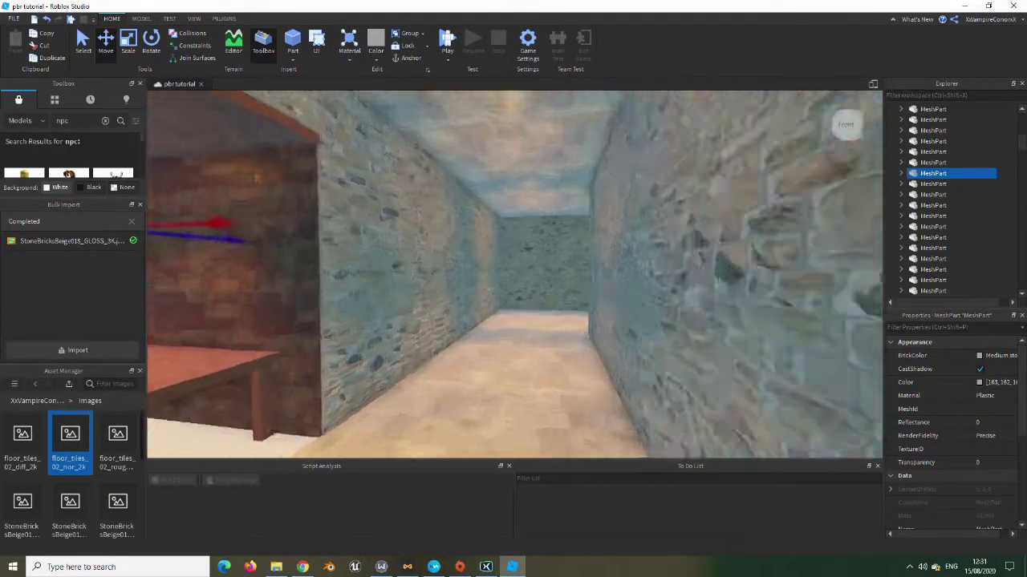
{"action": "key", "text": "w"}
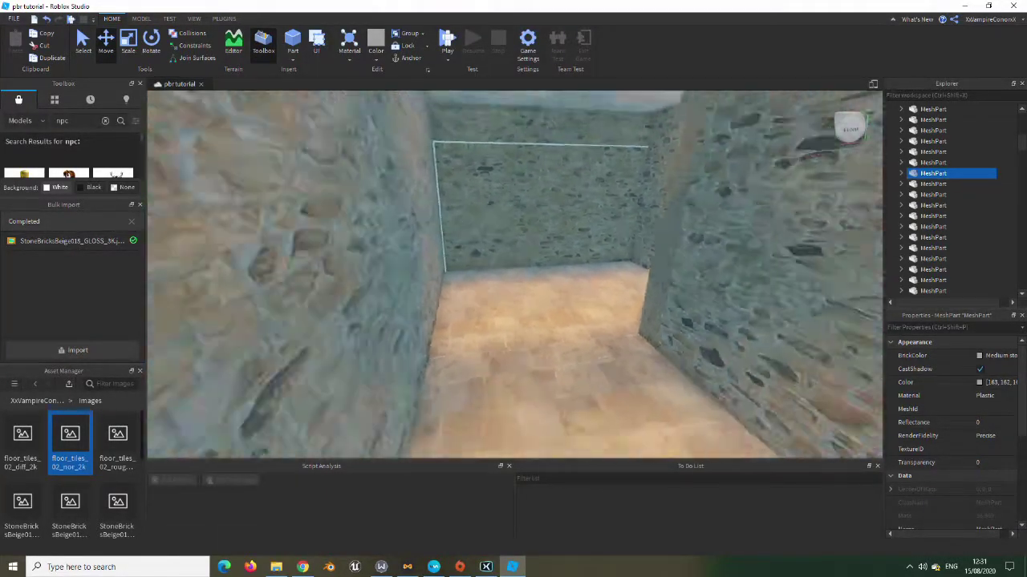
{"action": "scroll", "coordinate": [950, 201], "scroll_direction": "up", "scroll_amount": 5}
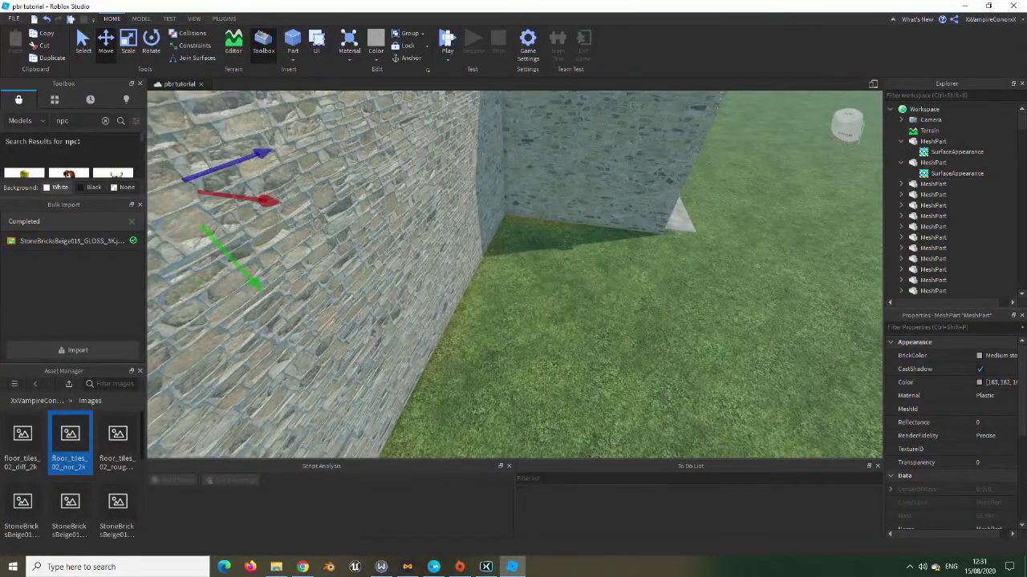
Insert a MeshPart into Workspace by searching 'me', and focus the view on it
{"action": "left_click", "coordinate": [946, 108]}
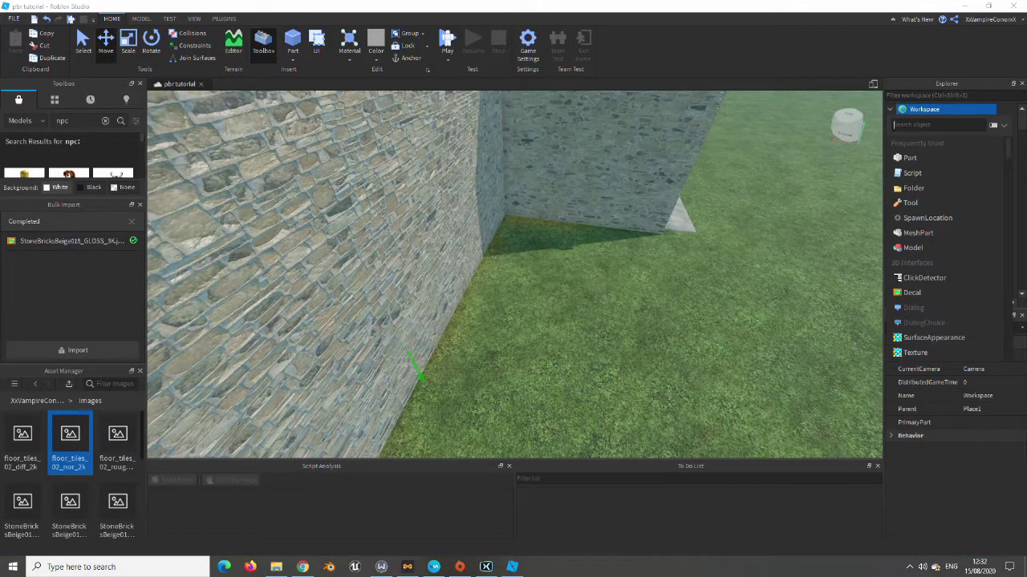
{"action": "type", "text": "me"}
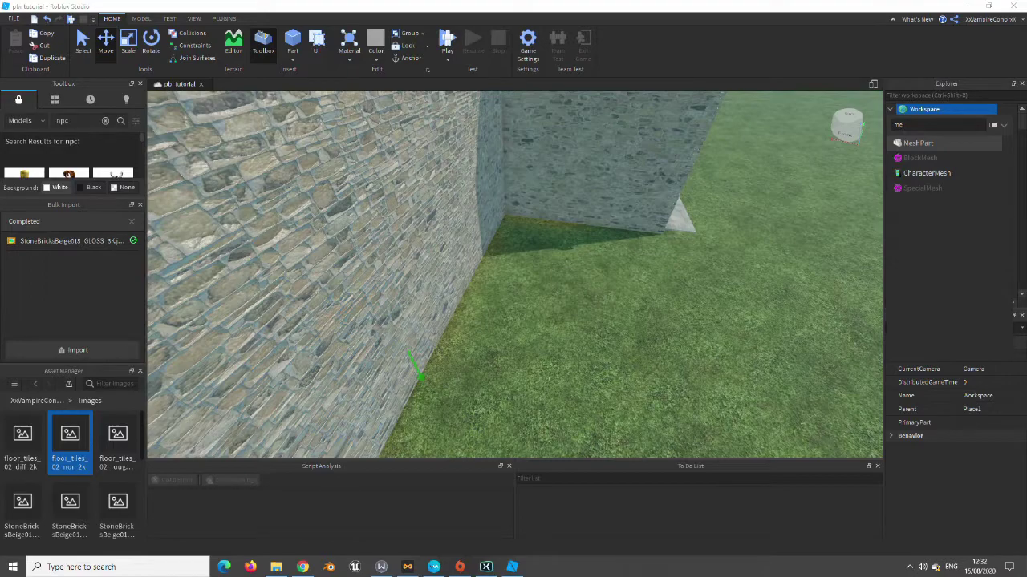
{"action": "left_click", "coordinate": [919, 143]}
{"action": "key", "text": "f"}
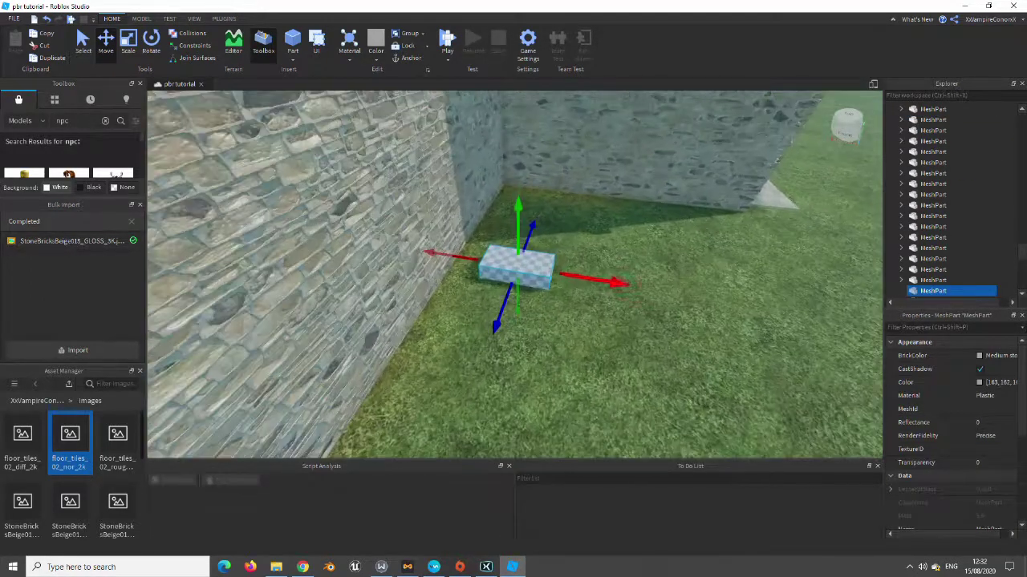
Add a SurfaceAppearance under the new MeshPart, then deselect it
{"action": "left_click", "coordinate": [953, 290]}
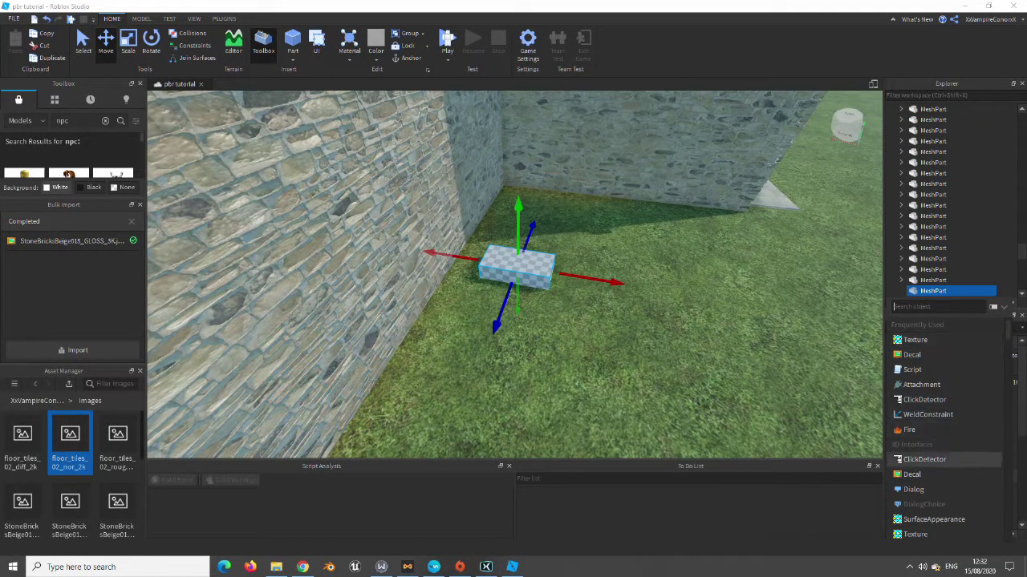
{"action": "left_click", "coordinate": [934, 519]}
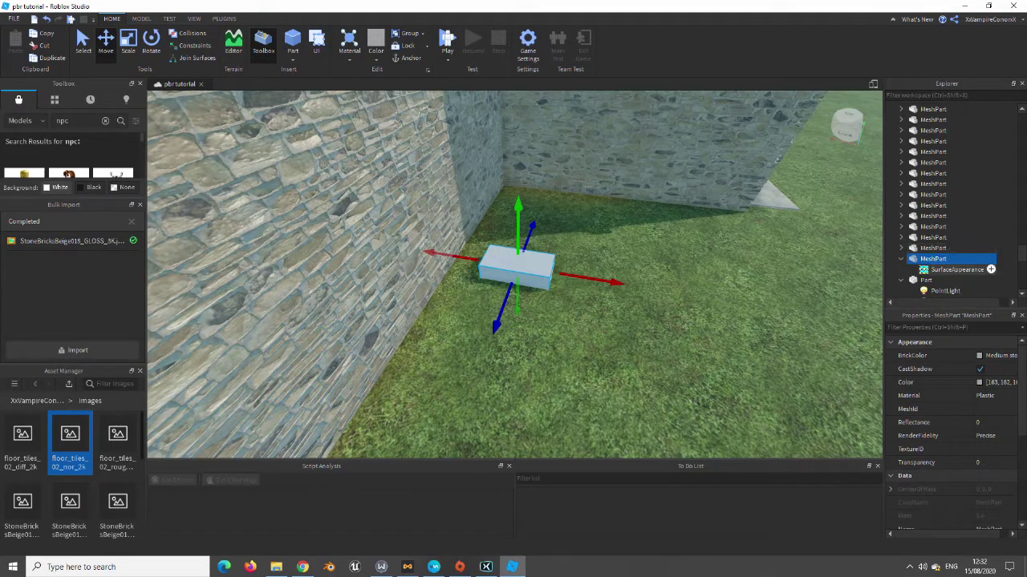
{"action": "left_click", "coordinate": [956, 269]}
{"action": "right_click_drag", "start_coordinate": [561, 320], "coordinate": [626, 369]}
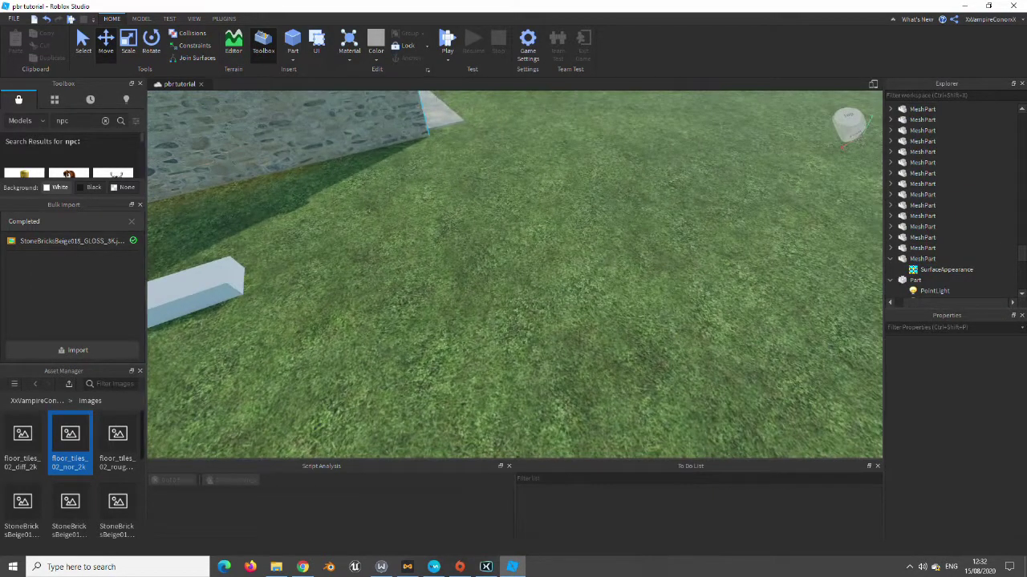
Insert a plain Part and try adding a SurfaceAppearance, dismissing the MeshPart-only warning
{"action": "left_click", "coordinate": [293, 40]}
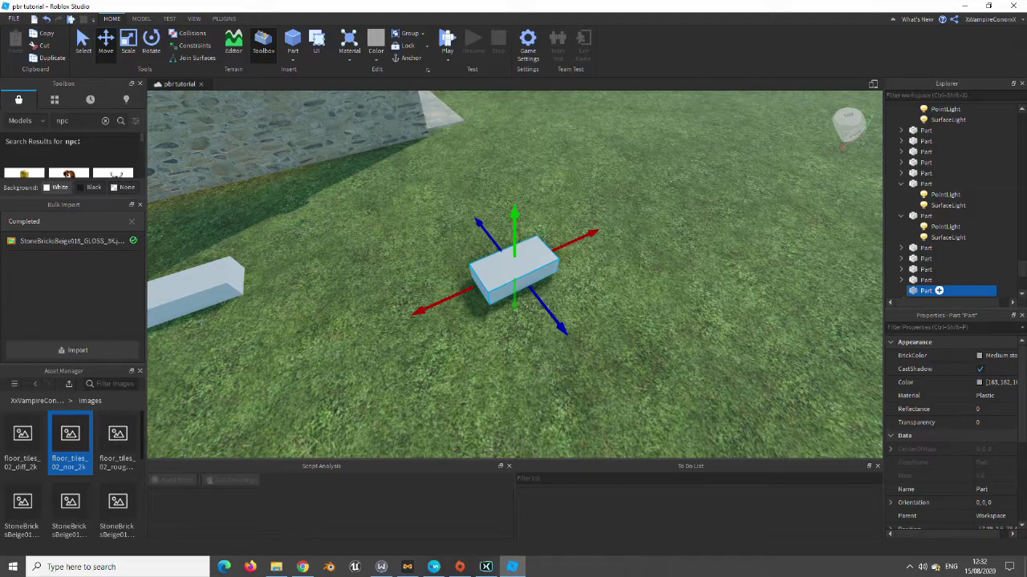
{"action": "left_click", "coordinate": [938, 290]}
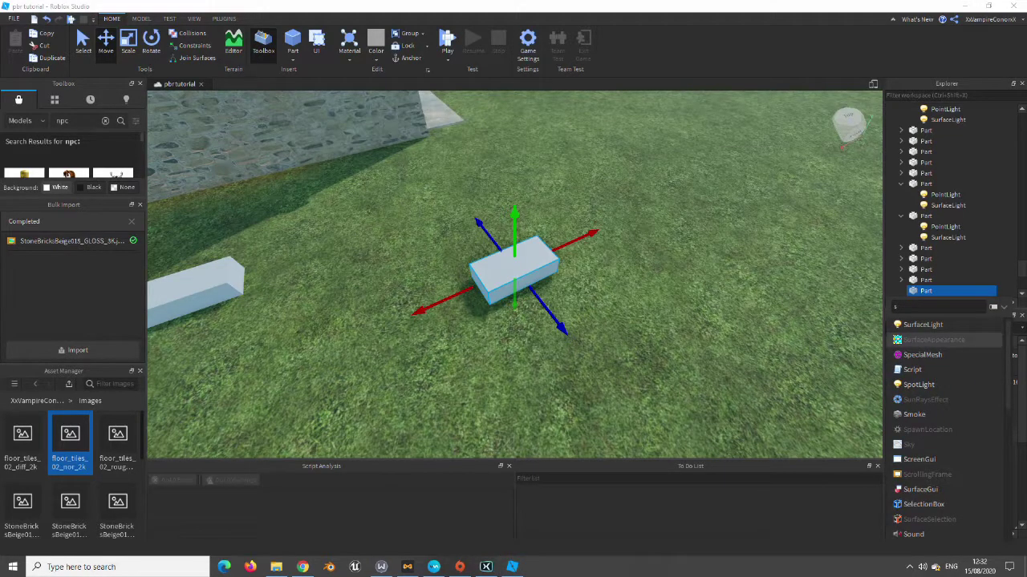
{"action": "left_click", "coordinate": [922, 341]}
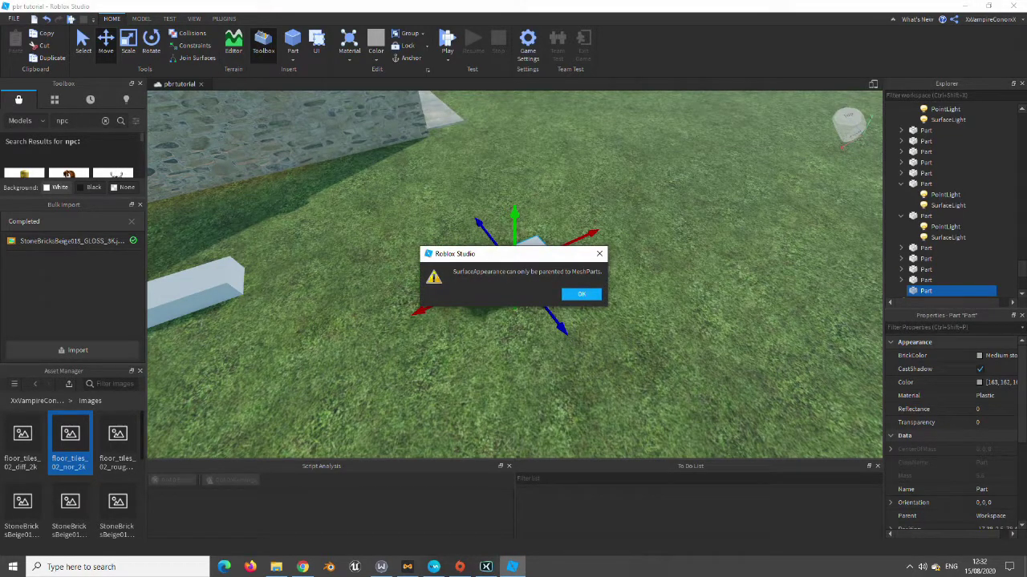
{"action": "left_click", "coordinate": [581, 293]}
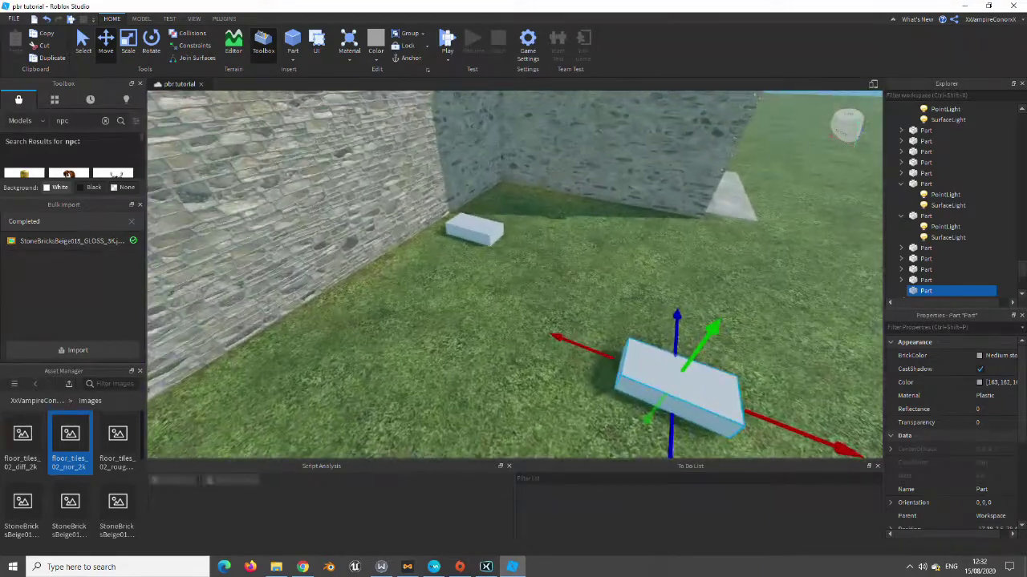
Select the MeshPart block by the wall and inspect its SurfaceAppearance
{"action": "left_click", "coordinate": [474, 230]}
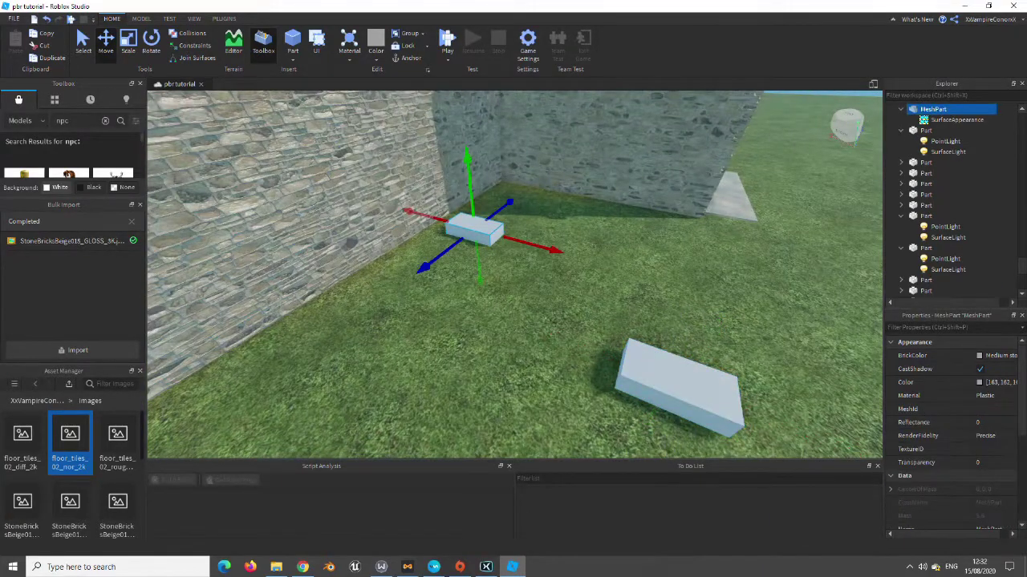
{"action": "left_click", "coordinate": [956, 152]}
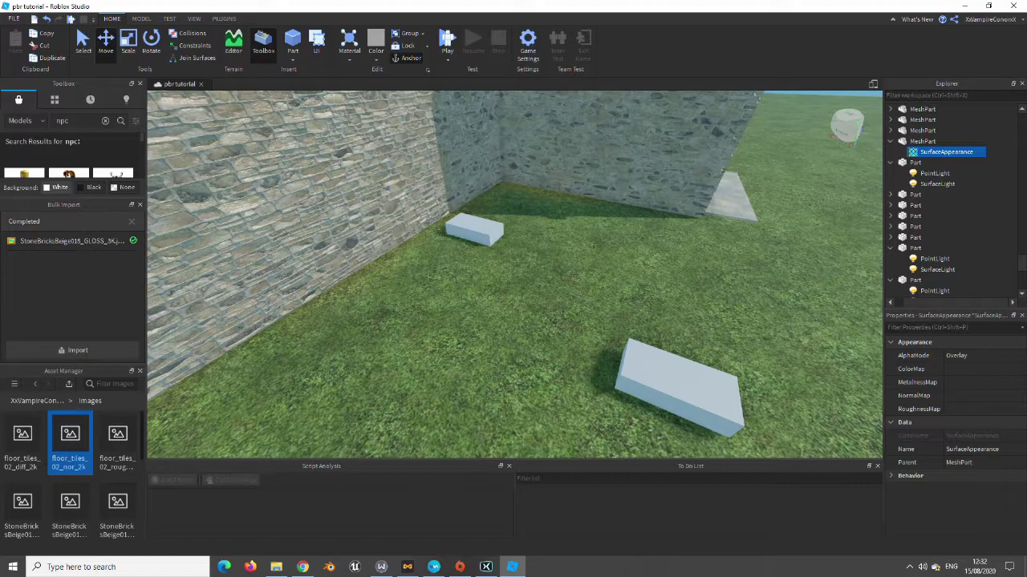
{"action": "left_click", "coordinate": [942, 140]}
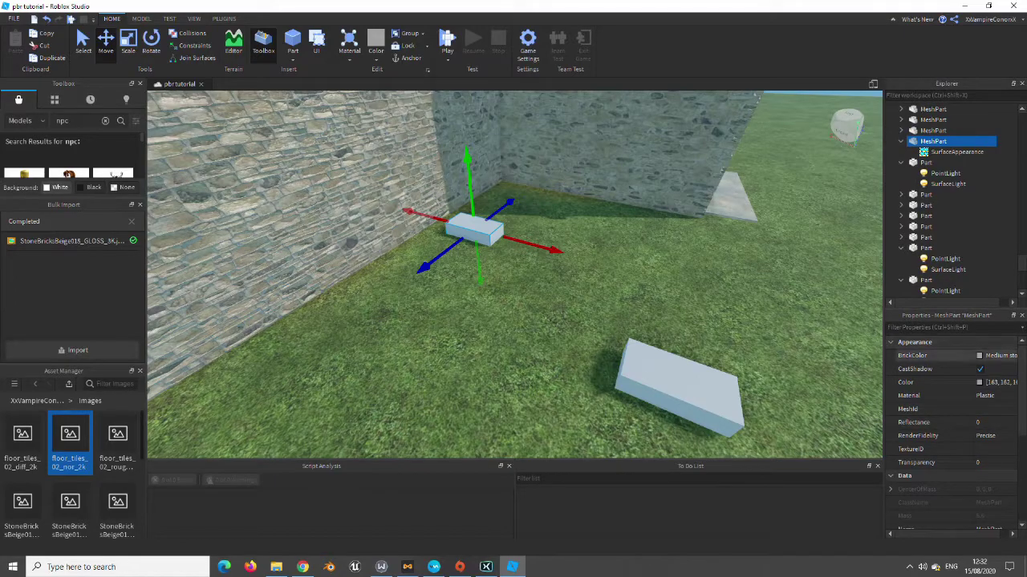
Focus on the block, then fly through the stone corridor into the table room
{"action": "key", "text": "f"}
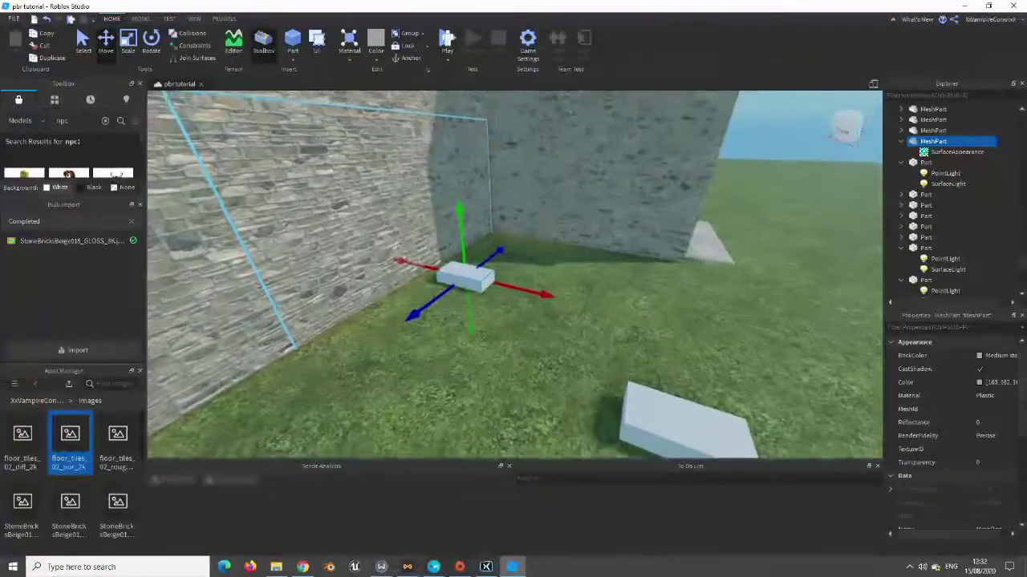
{"action": "key", "text": "a"}
{"action": "key", "text": "a"}
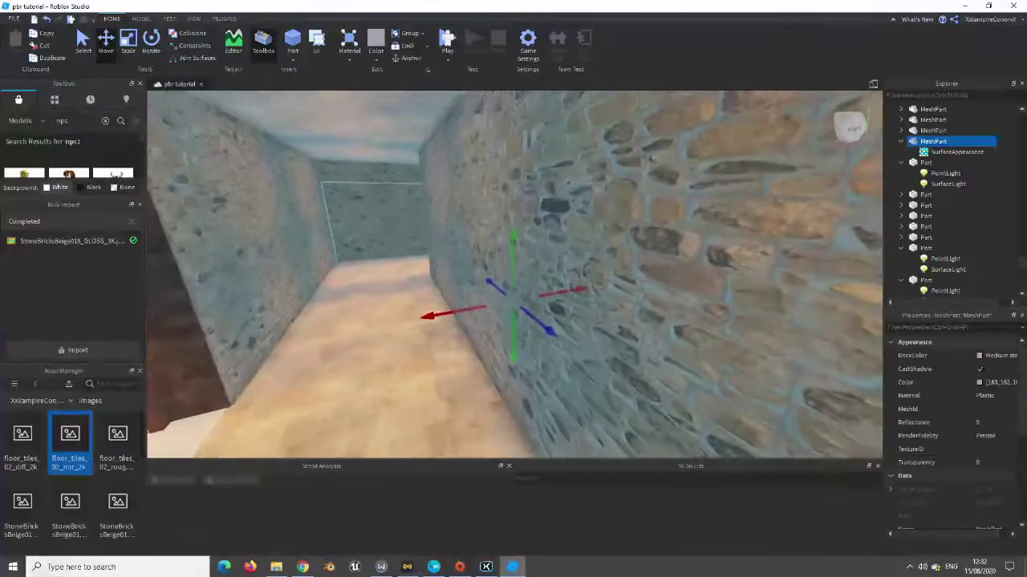
{"action": "key", "text": "a"}
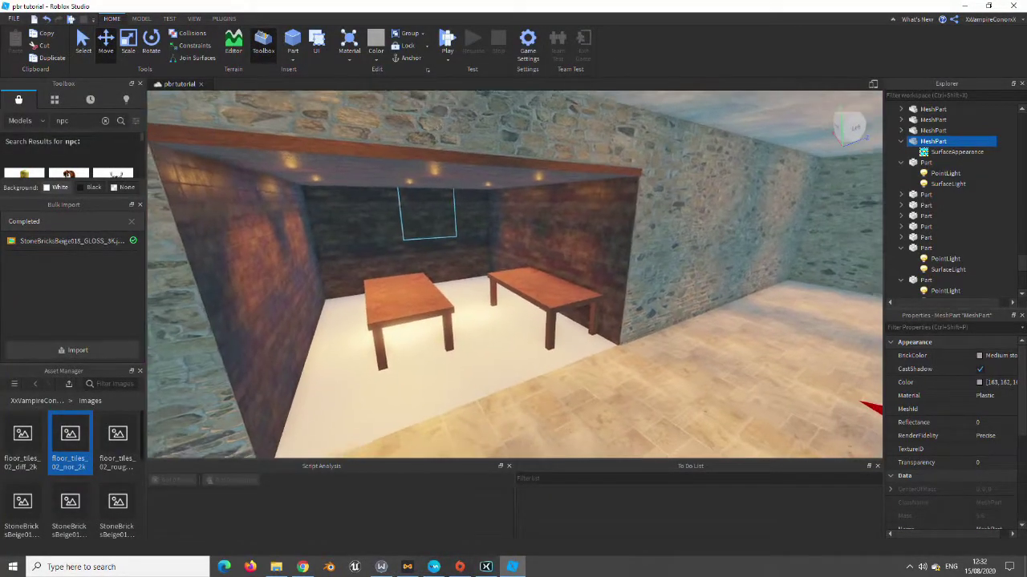
{"action": "key", "text": "w"}
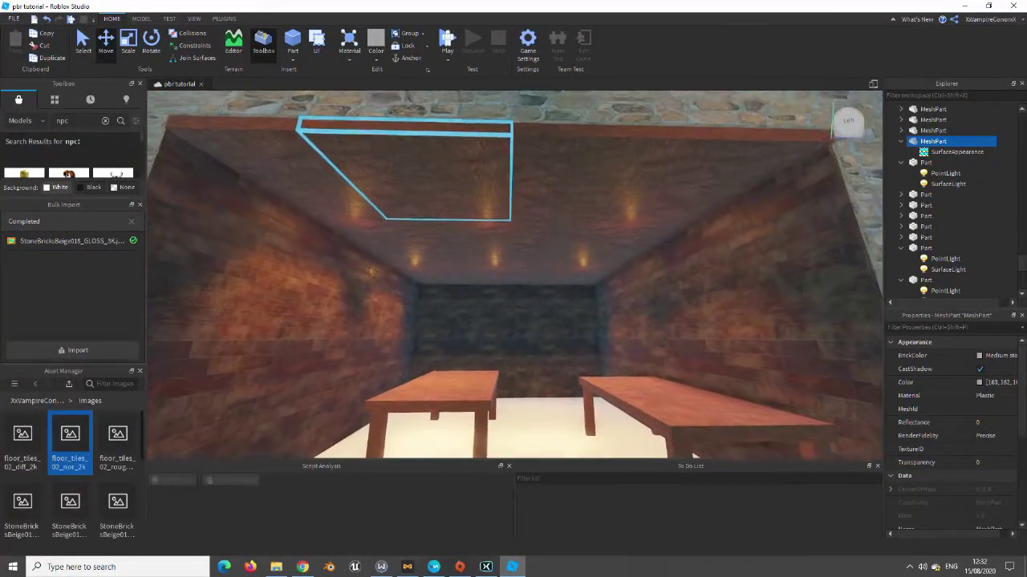
{"action": "key", "text": "w"}
{"action": "key", "text": "w"}
{"action": "key", "text": "d"}
{"action": "key", "text": "s"}
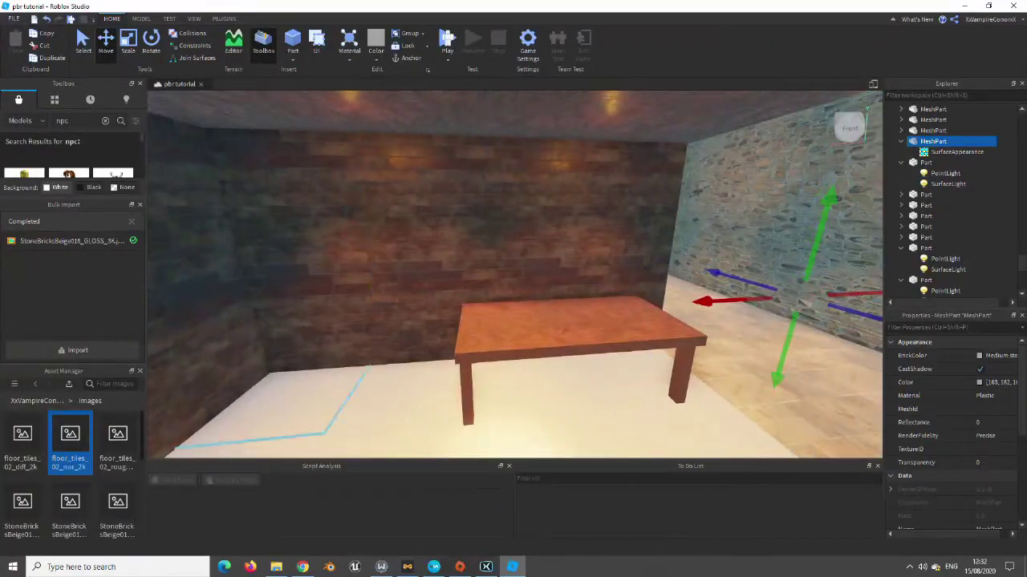
{"action": "key", "text": "w"}
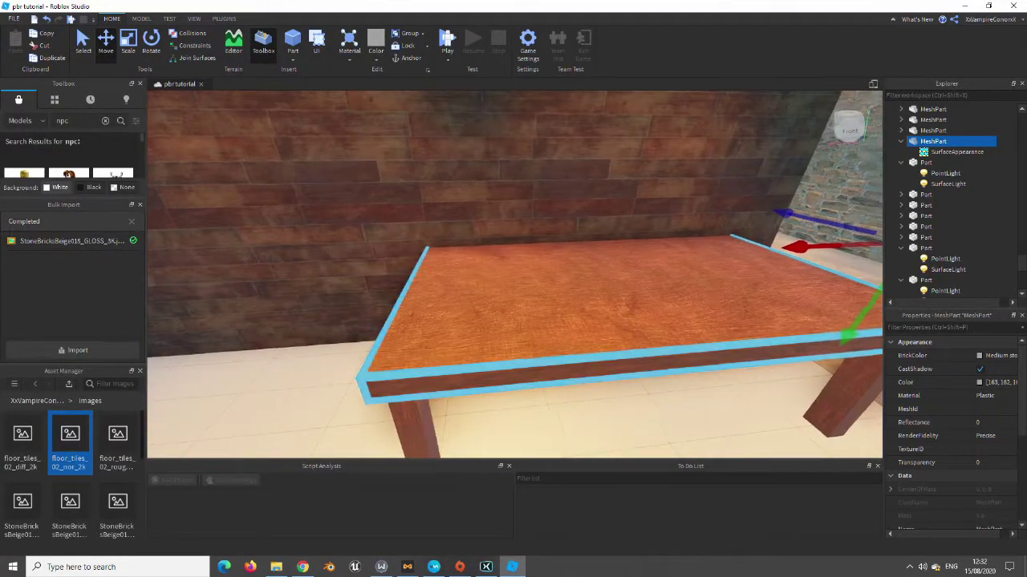
Look around the wall corners, ceiling lights and corridor, ending on a wide room view
{"action": "key", "text": "d"}
{"action": "key", "text": "s"}
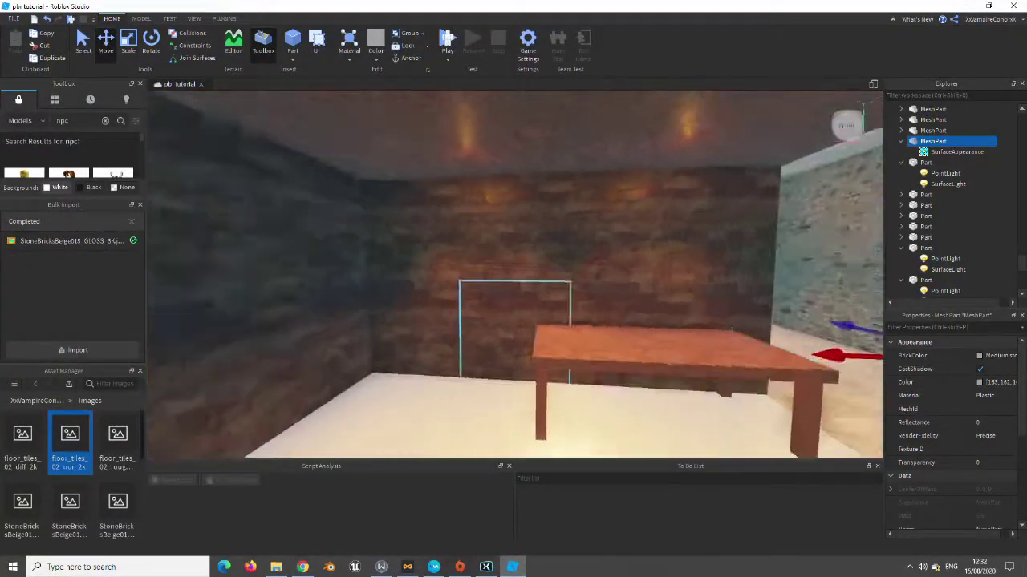
{"action": "key", "text": "s"}
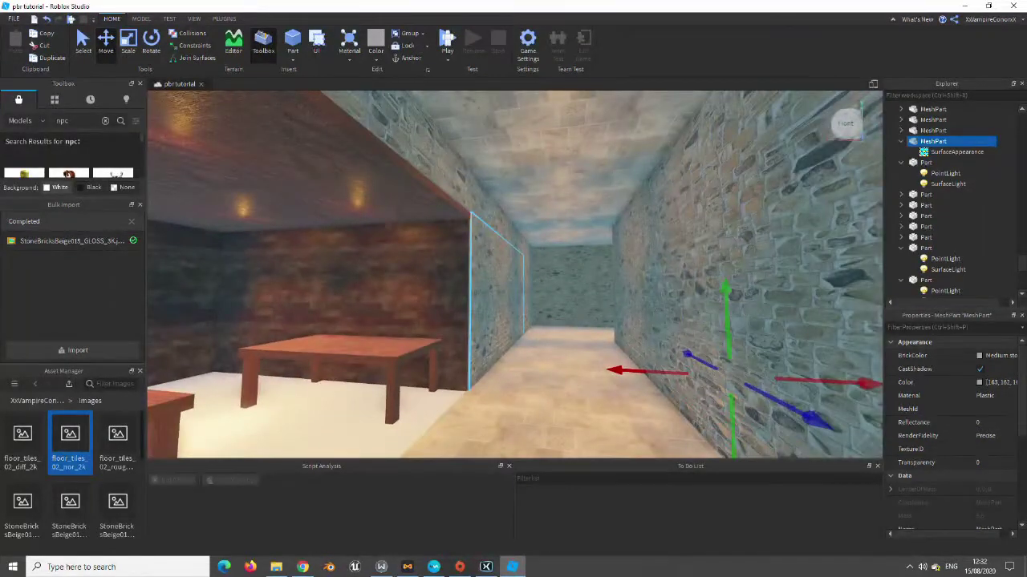
{"action": "key", "text": "a"}
{"action": "key", "text": "a"}
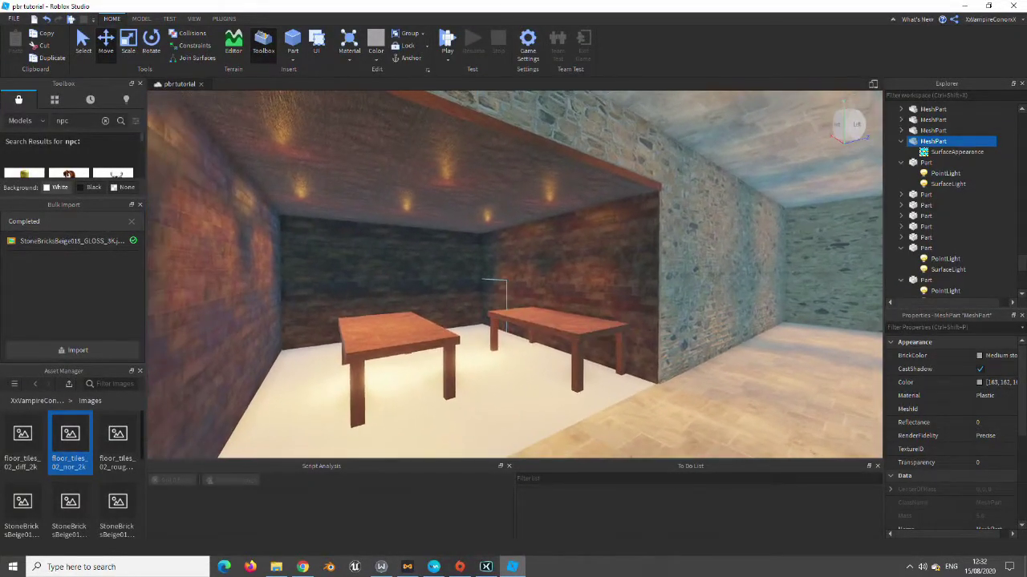
{"action": "key", "text": "d"}
{"action": "right_click_drag", "start_coordinate": [513, 273], "coordinate": [321, 200]}
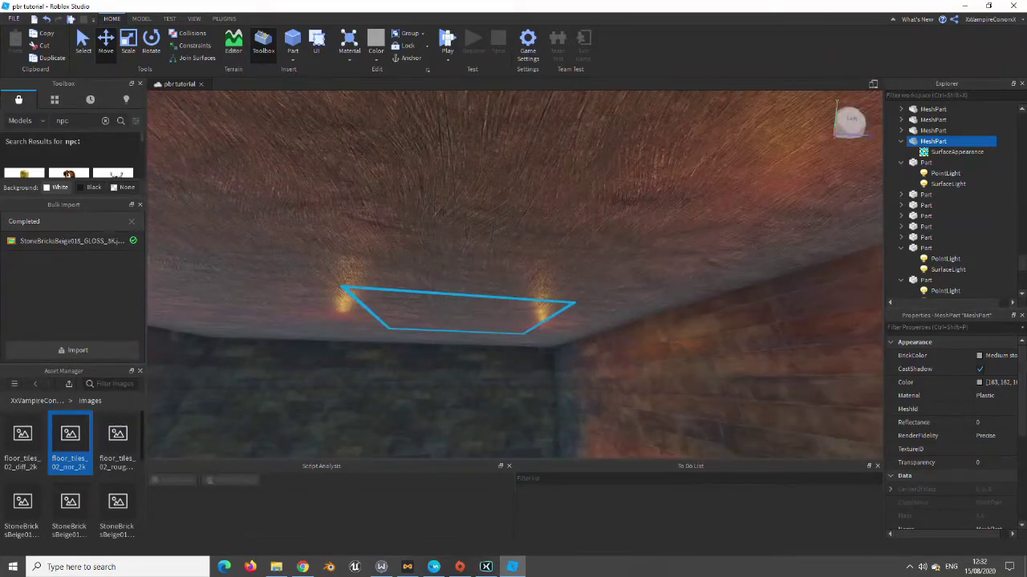
{"action": "mouse_move", "coordinate": [513, 273]}
{"action": "right_mouse_down"}
{"action": "mouse_move", "coordinate": [513, 337]}
{"action": "mouse_move", "coordinate": [690, 329]}
{"action": "right_mouse_up"}
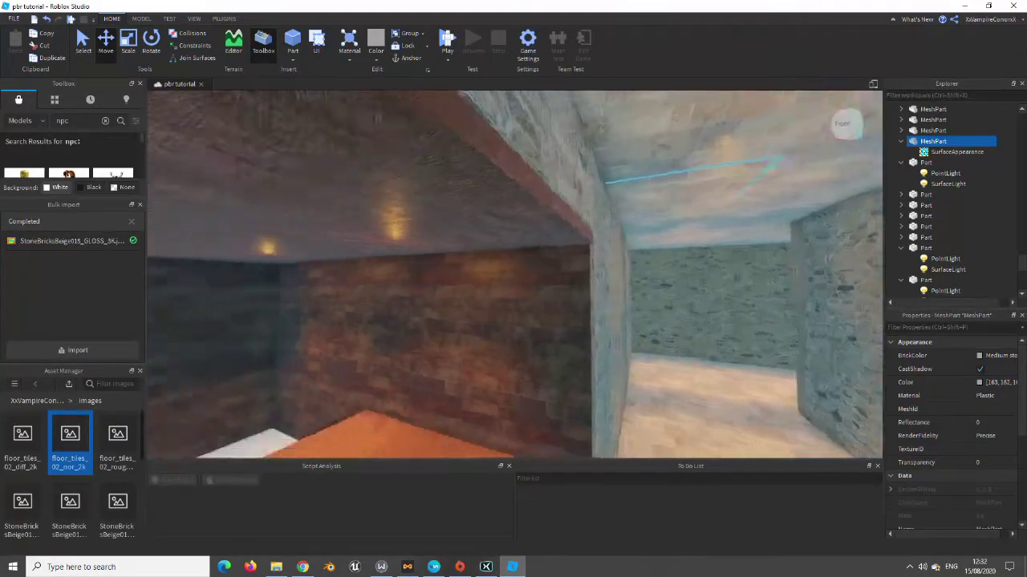
{"action": "key", "text": "s"}
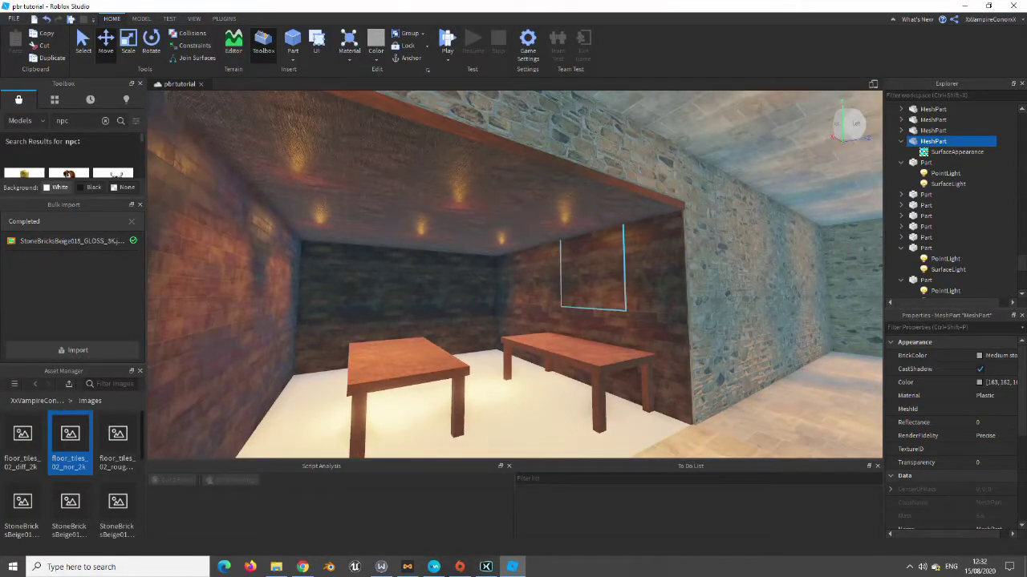
Select Lighting in Explorer and fly close to the brick room's wooden wall
{"action": "scroll", "coordinate": [947, 201], "scroll_direction": "down", "scroll_amount": 5}
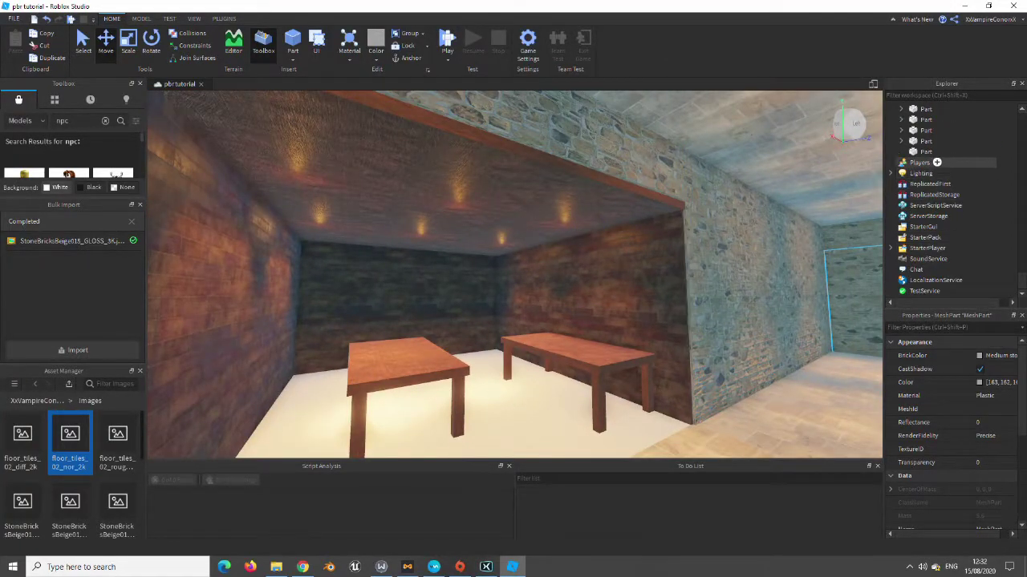
{"action": "left_click", "coordinate": [921, 174]}
{"action": "key", "text": "w"}
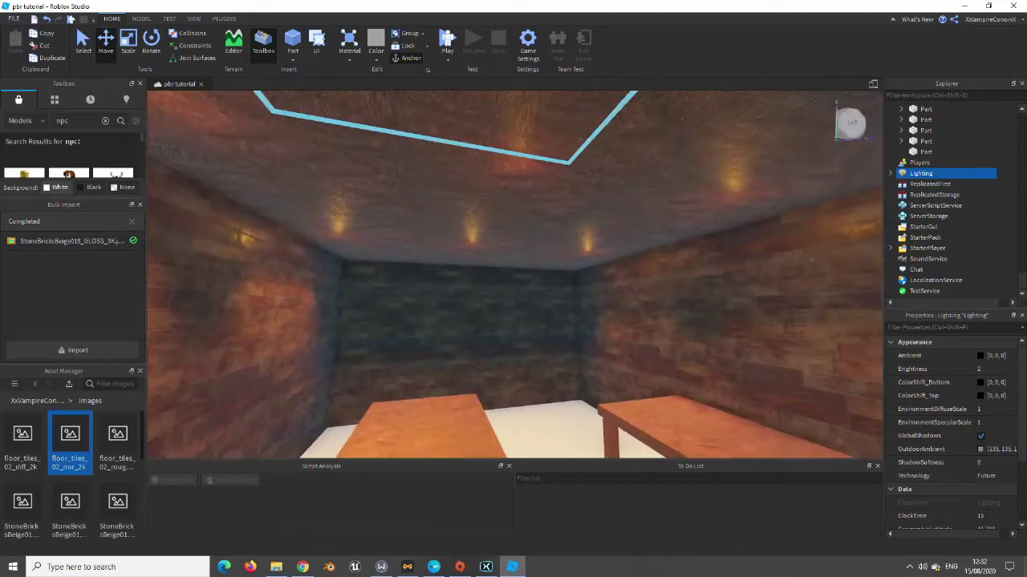
{"action": "key", "text": "s"}
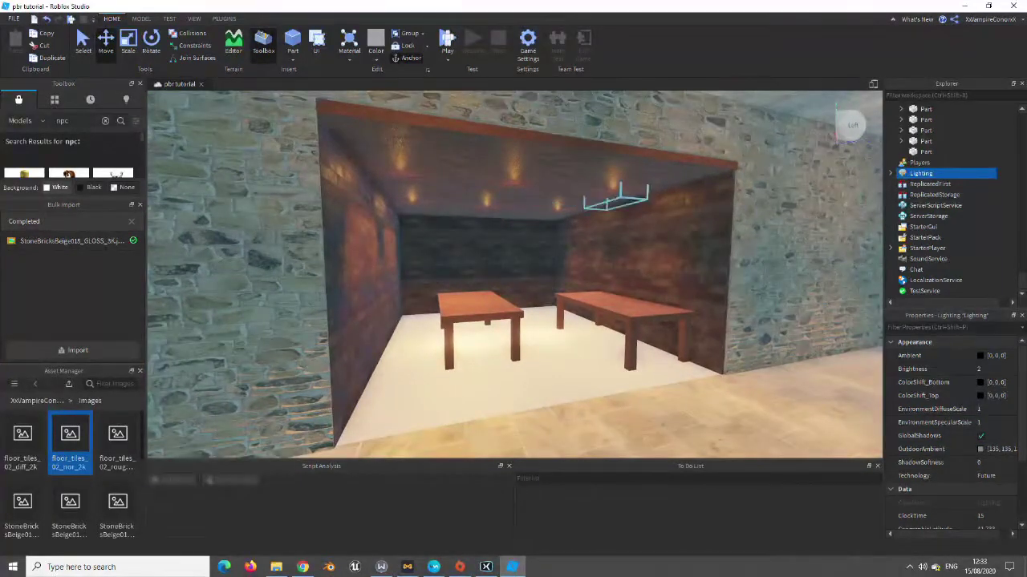
{"action": "key", "text": "w"}
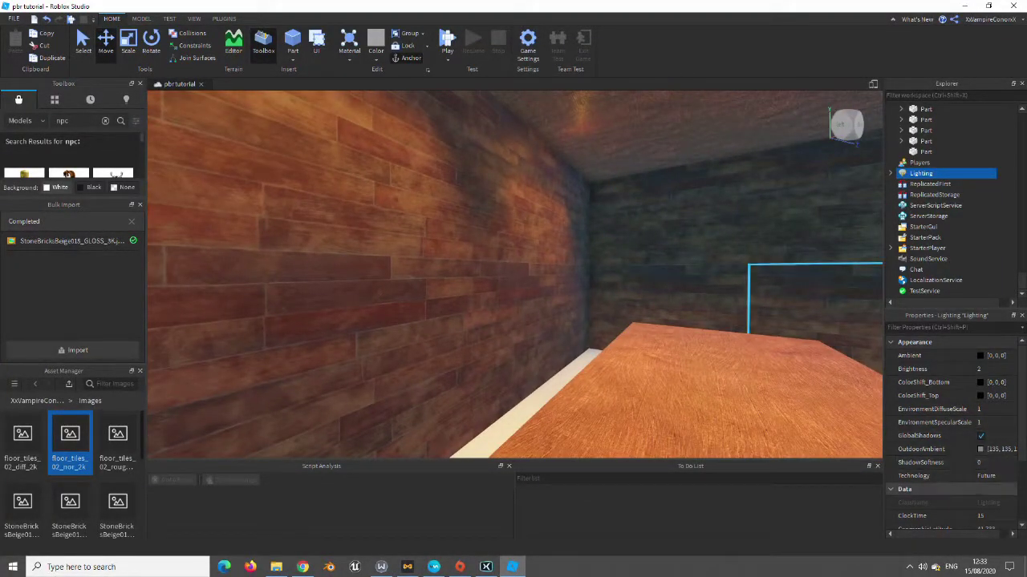
Preview the room under ShadowMap, then Voxel, then Compatibility lighting technology
{"action": "left_click", "coordinate": [914, 476]}
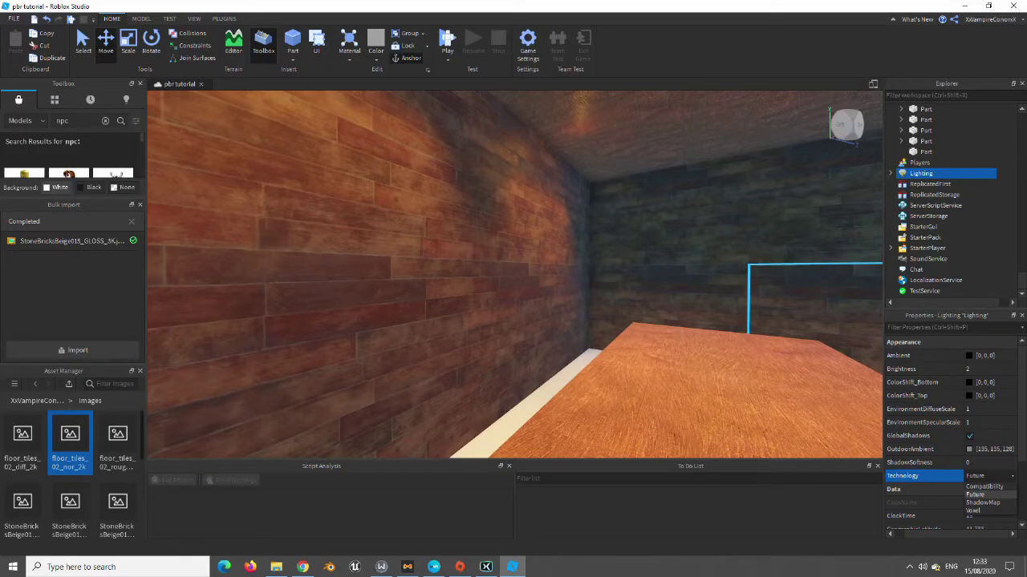
{"action": "left_click", "coordinate": [983, 502]}
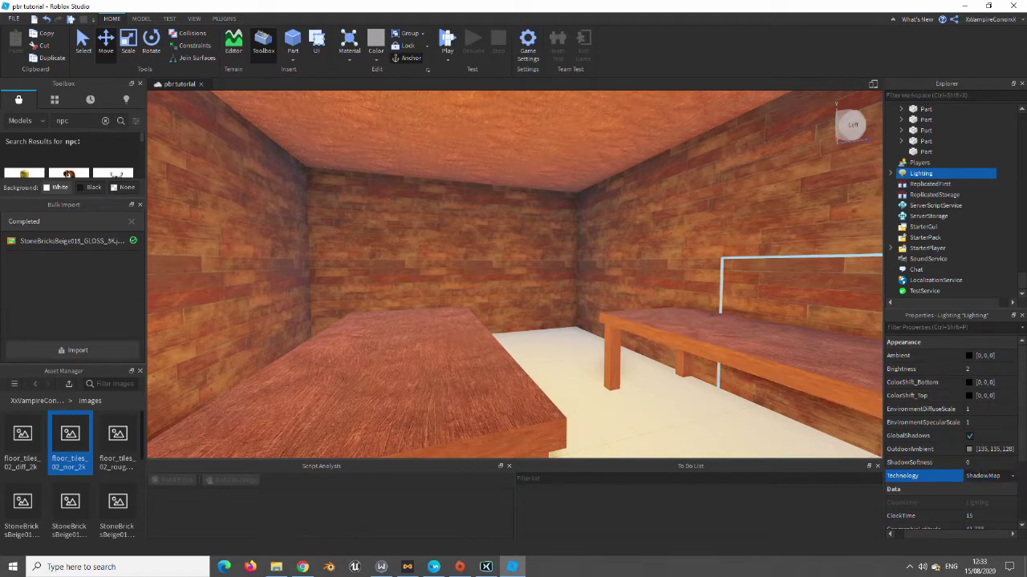
{"action": "left_click", "coordinate": [972, 510]}
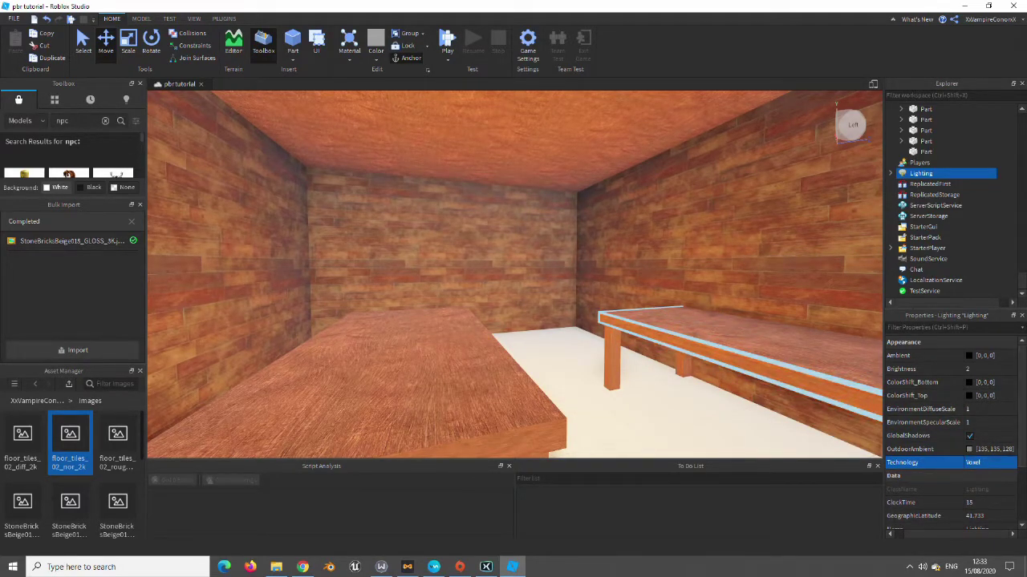
{"action": "left_click", "coordinate": [990, 462]}
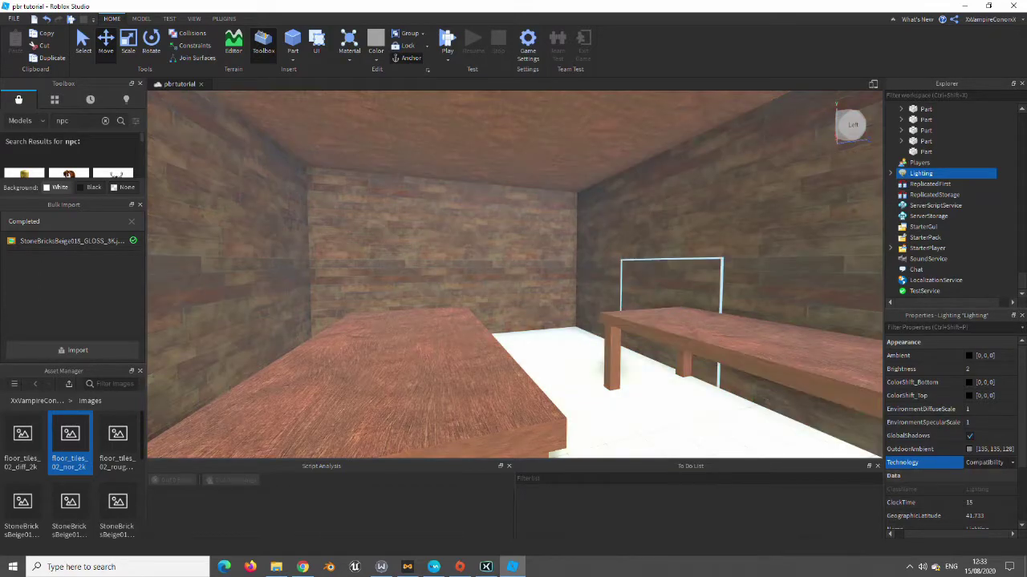
{"action": "left_click", "coordinate": [988, 463]}
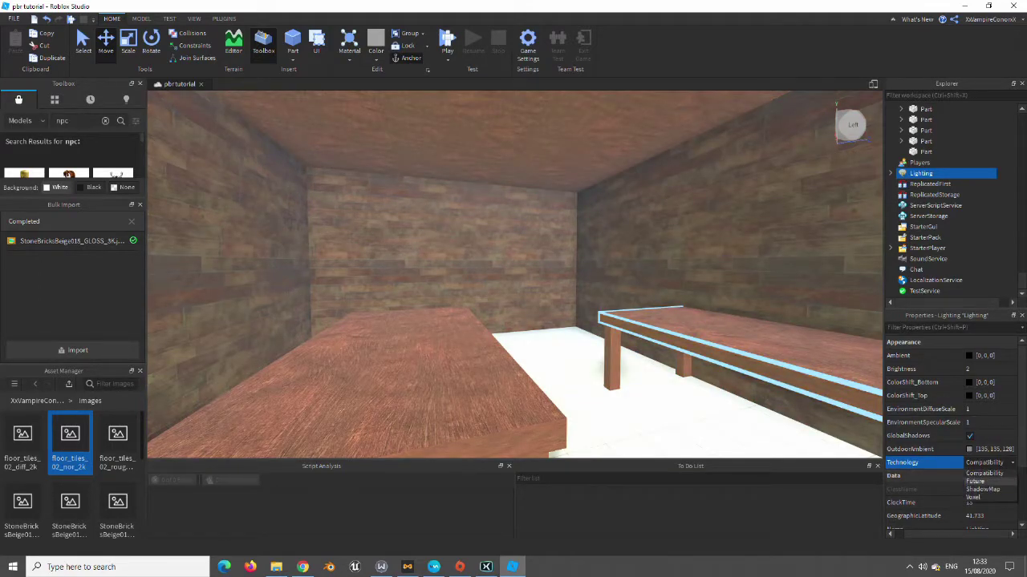
{"action": "left_click", "coordinate": [985, 473]}
{"action": "right_click_drag", "start_coordinate": [513, 321], "coordinate": [529, 265]}
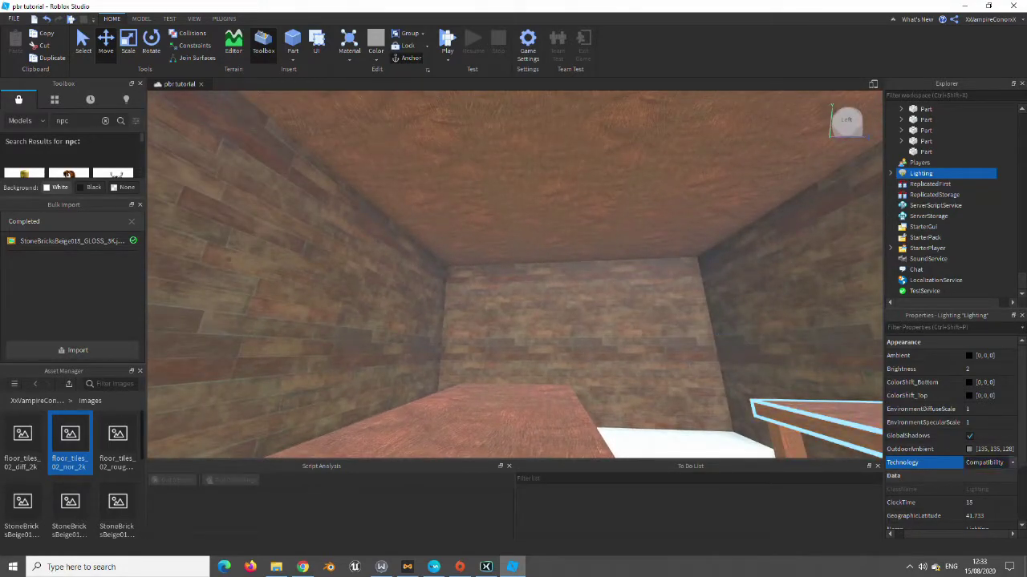
Set the lighting Technology back to Future and view the lit room
{"action": "left_click", "coordinate": [988, 463]}
{"action": "left_click", "coordinate": [975, 481]}
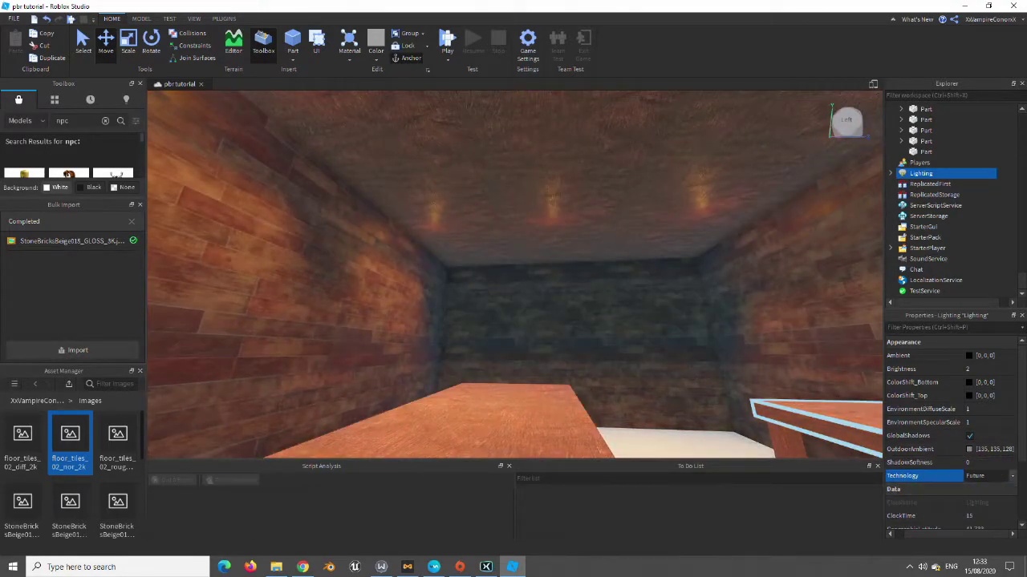
{"action": "mouse_move", "coordinate": [513, 321]}
{"action": "right_mouse_down"}
{"action": "mouse_move", "coordinate": [481, 241]}
{"action": "mouse_move", "coordinate": [514, 337]}
{"action": "right_mouse_up"}
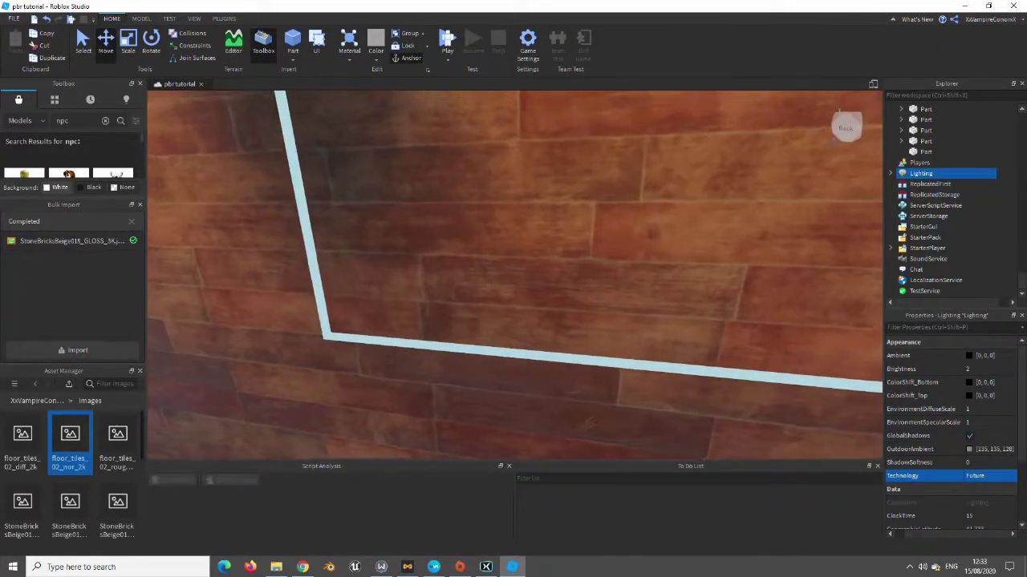
{"action": "mouse_move", "coordinate": [513, 273]}
{"action": "right_mouse_down"}
{"action": "mouse_move", "coordinate": [481, 272]}
{"action": "mouse_move", "coordinate": [562, 273]}
{"action": "mouse_move", "coordinate": [465, 272]}
{"action": "right_mouse_up"}
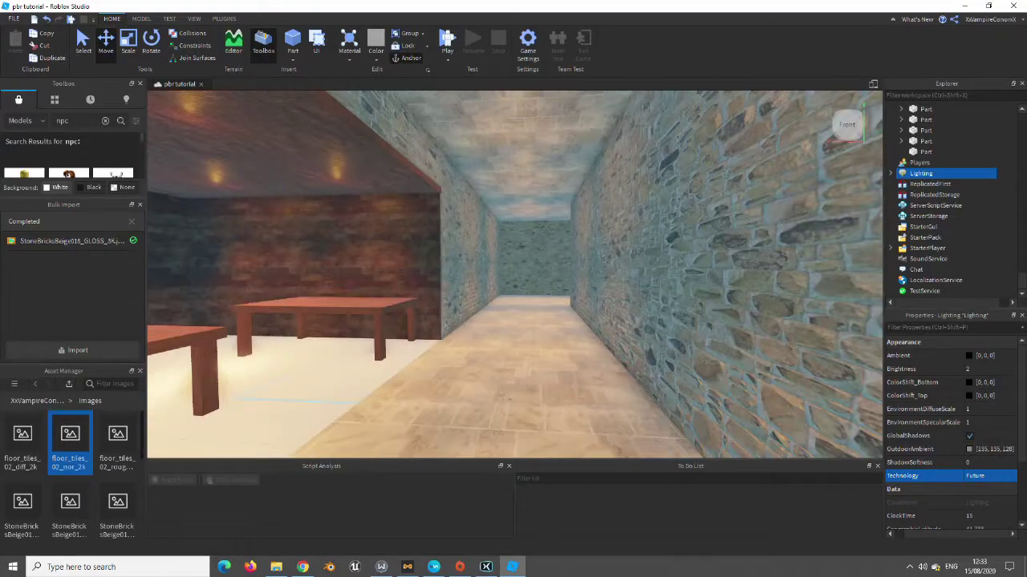
{"action": "left_click", "coordinate": [303, 567]}
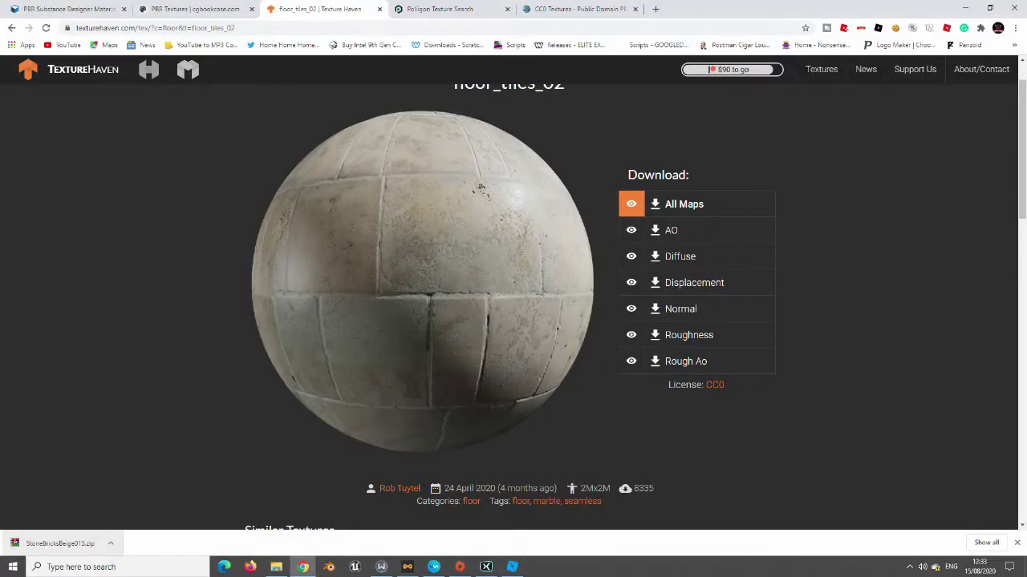
Browse the textures.com PBR Materials page, briefly checking the cgbookcase.com tab
{"action": "left_click", "coordinate": [68, 9]}
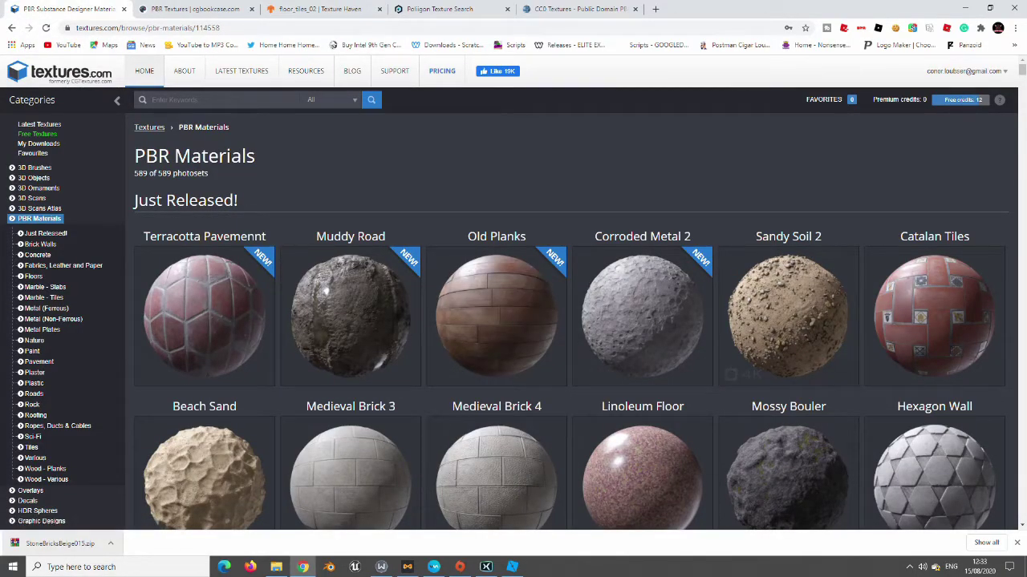
{"action": "scroll", "coordinate": [770, 337], "scroll_direction": "down", "scroll_amount": 1}
{"action": "scroll", "coordinate": [497, 321], "scroll_direction": "down", "scroll_amount": 2}
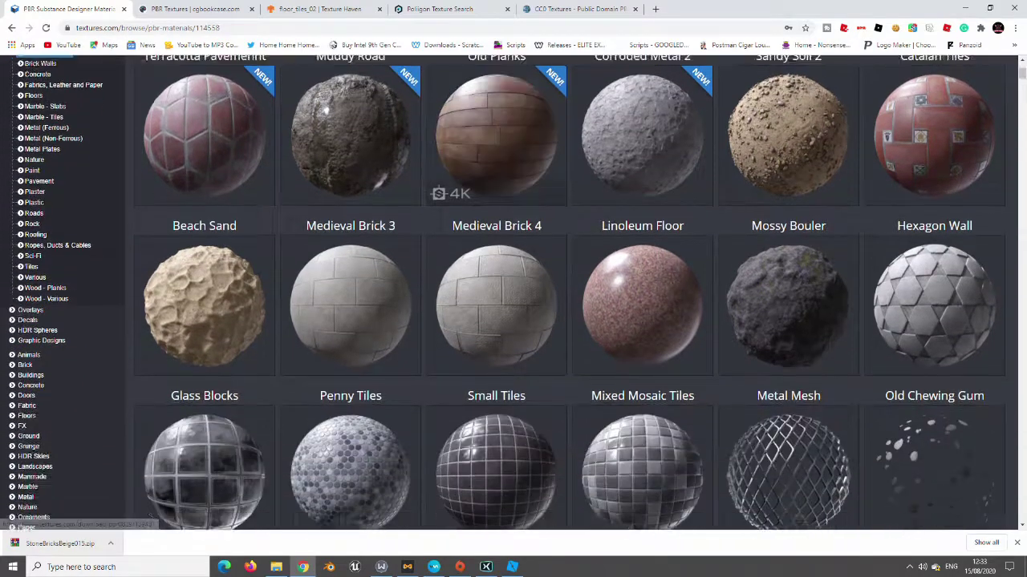
{"action": "scroll", "coordinate": [497, 321], "scroll_direction": "up", "scroll_amount": 3}
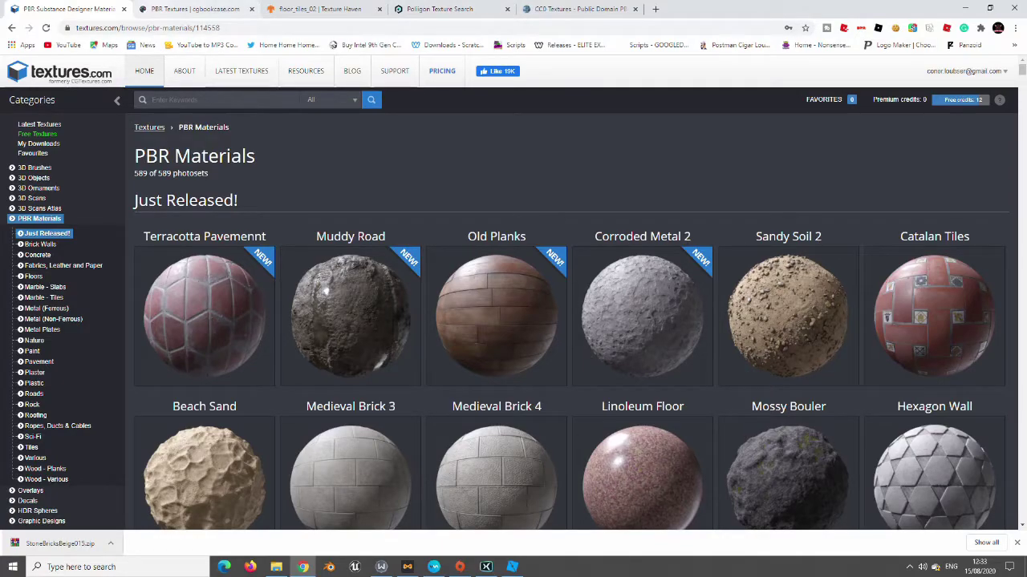
{"action": "key", "text": "ctrl+Tab"}
{"action": "key", "text": "ctrl+shift+Tab"}
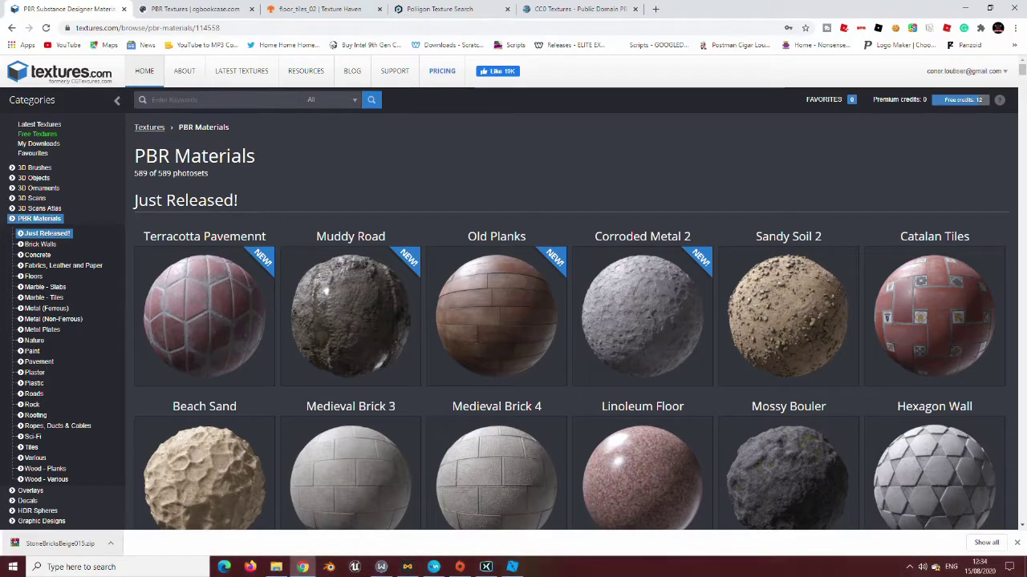
Scroll the PBR Materials catalogue past the newest releases down to Brick Walls
{"action": "scroll", "coordinate": [934, 160], "scroll_direction": "down", "scroll_amount": 3}
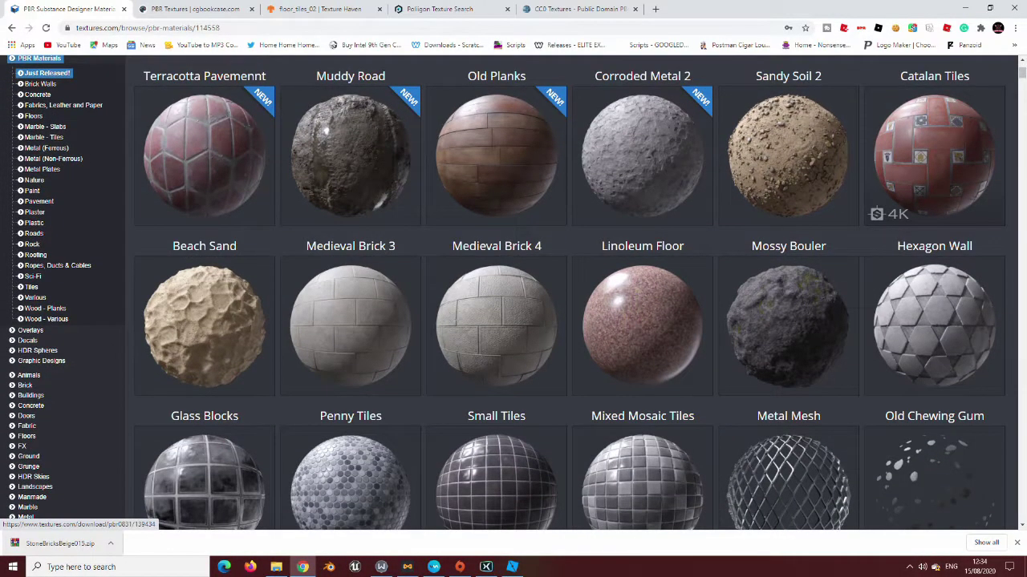
{"action": "scroll", "coordinate": [935, 161], "scroll_direction": "up", "scroll_amount": 1}
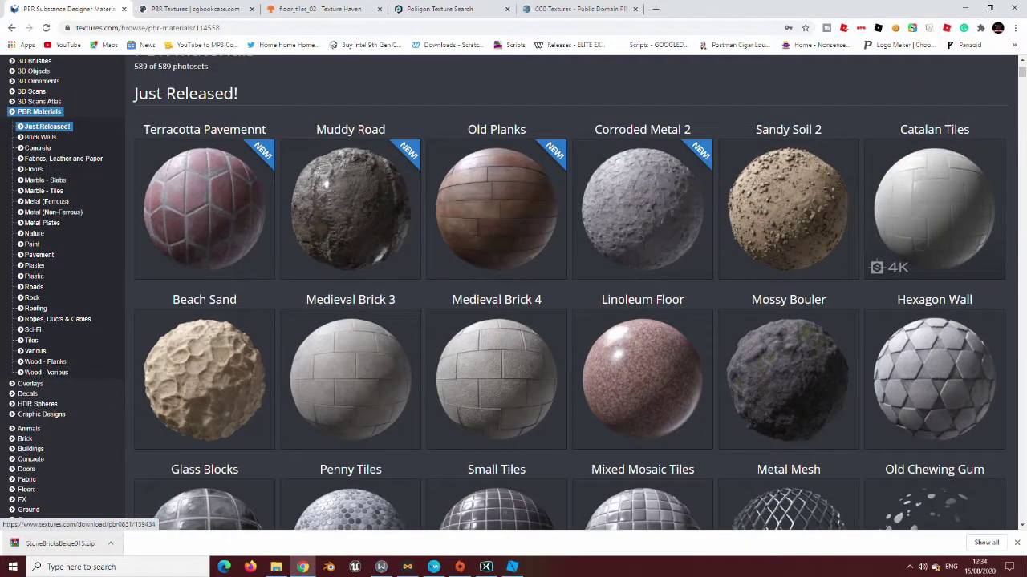
{"action": "scroll", "coordinate": [935, 208], "scroll_direction": "down", "scroll_amount": 2}
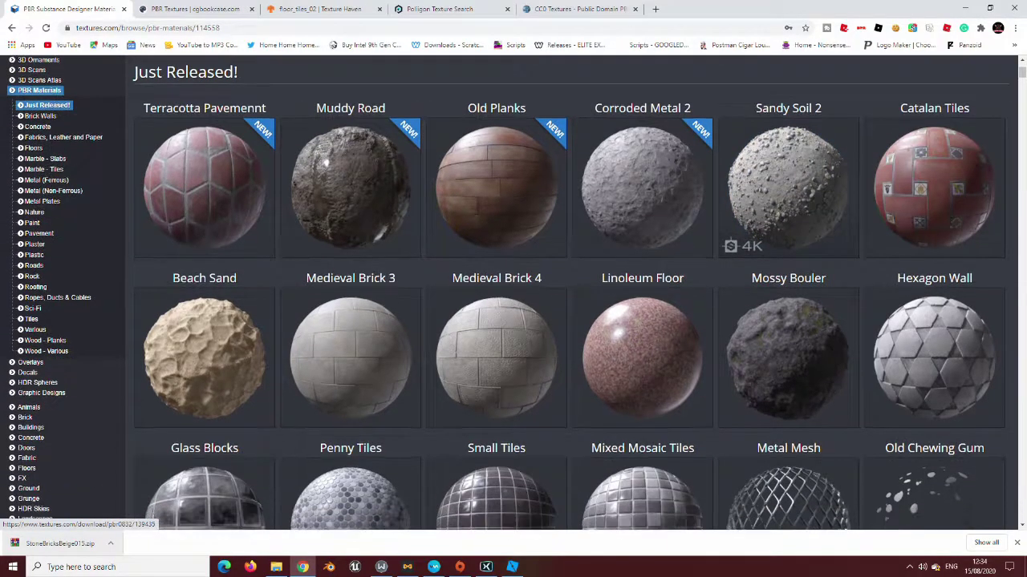
{"action": "scroll", "coordinate": [789, 281], "scroll_direction": "down", "scroll_amount": 6}
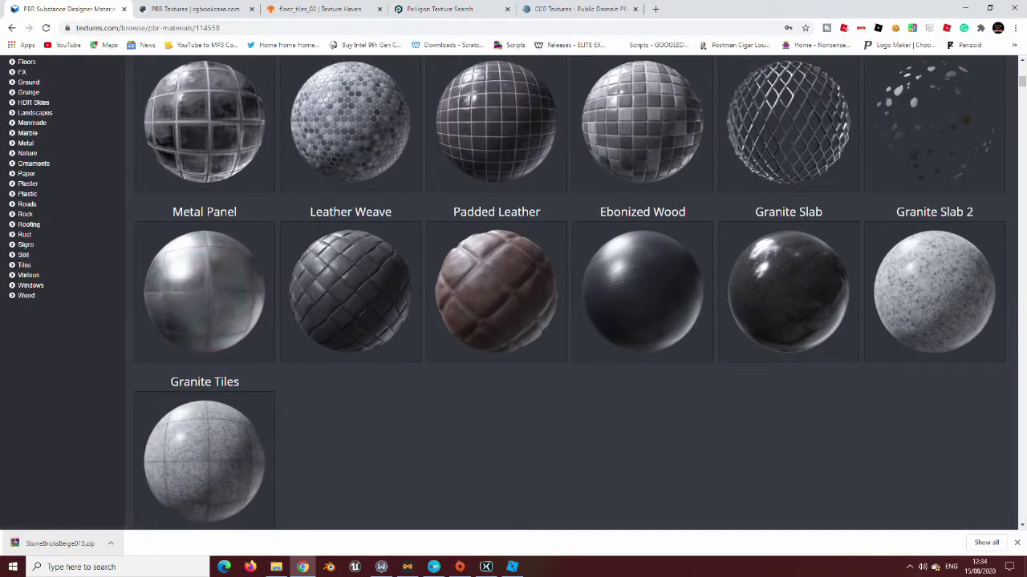
{"action": "scroll", "coordinate": [642, 288], "scroll_direction": "down", "scroll_amount": 2}
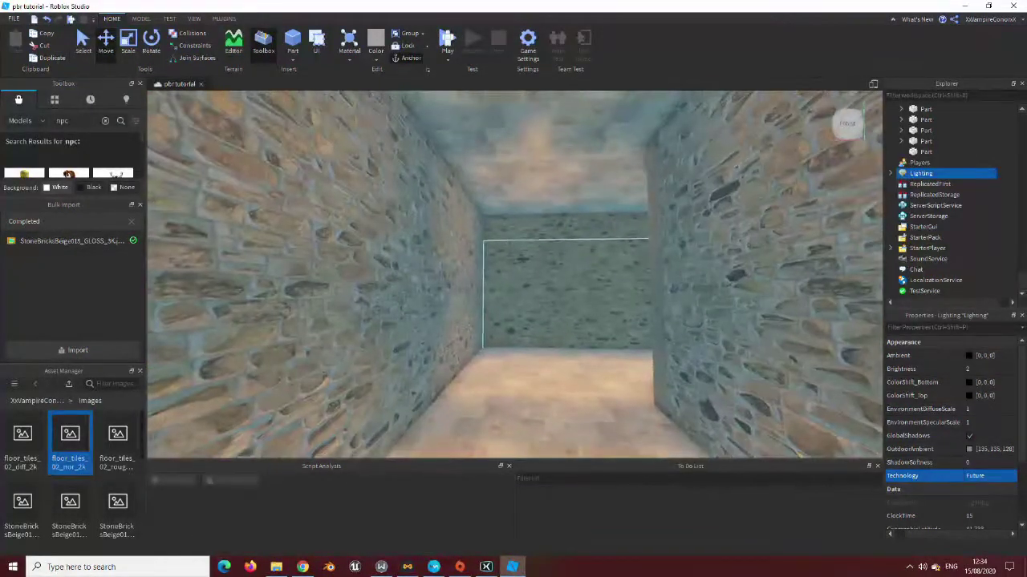
Back the camera down the stone corridor until the brick room doorway shows
{"action": "key", "text": "s"}
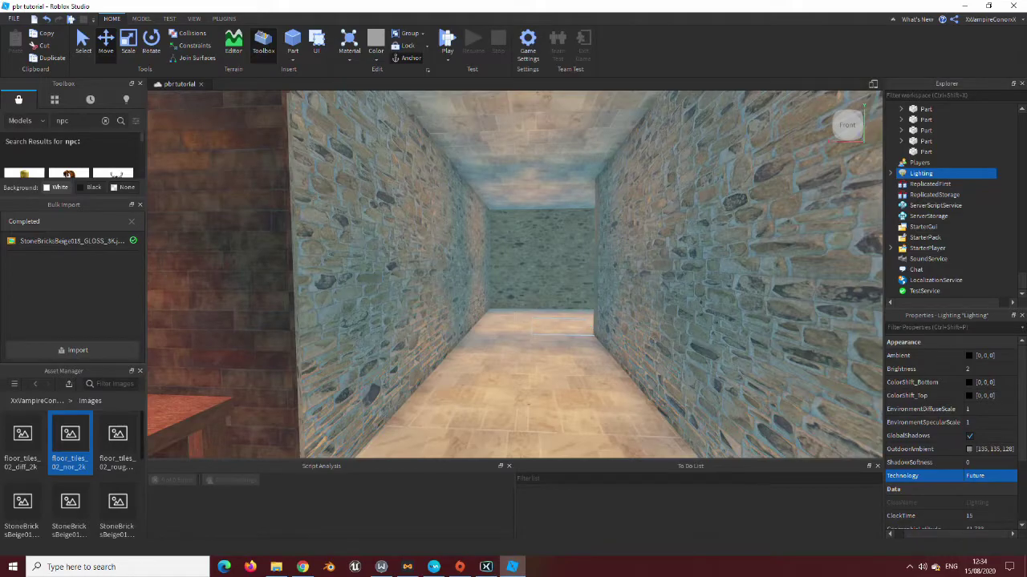
{"action": "key", "text": "s"}
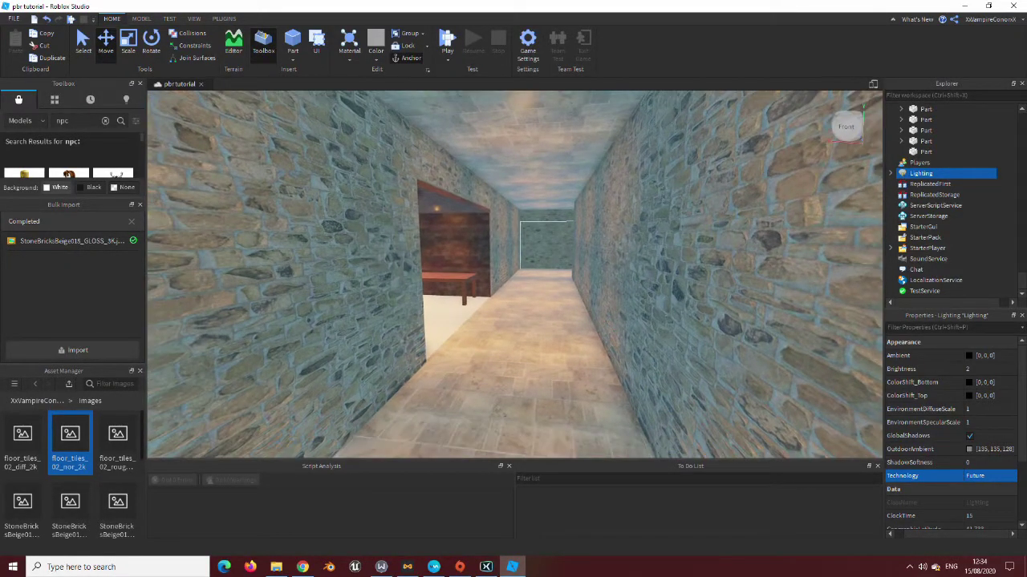